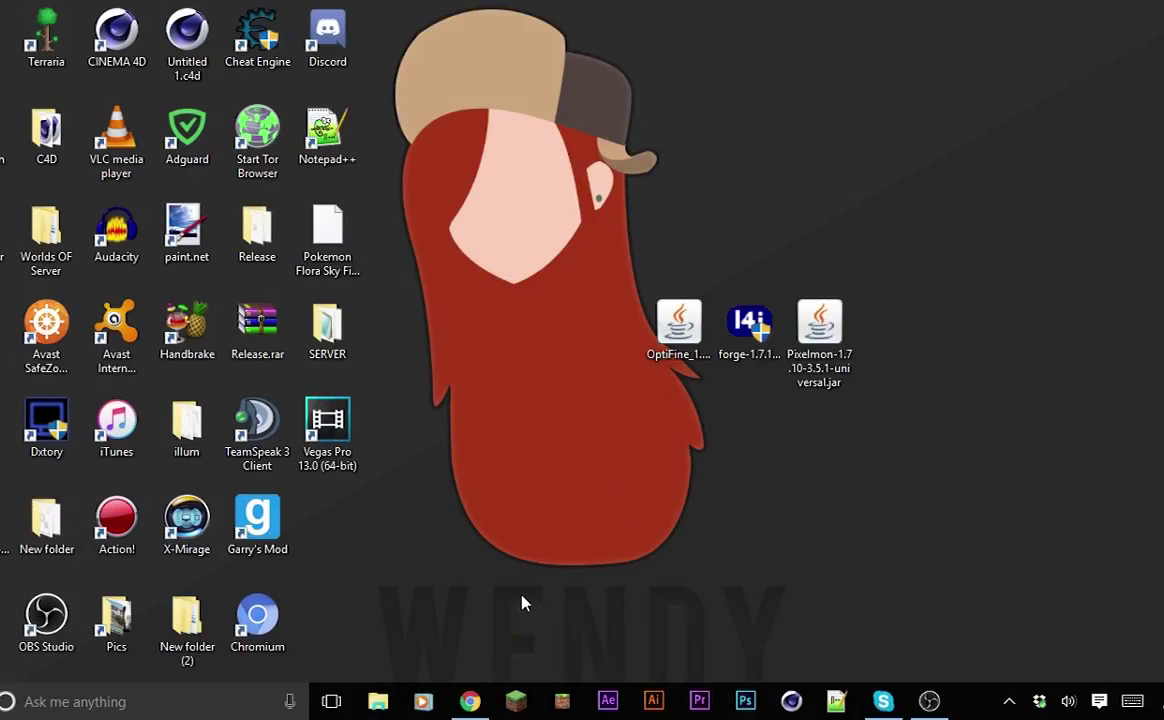
Step: Bring up the Minecraft Forge window preview from the Chrome taskbar icon
{"action": "mouse_move", "coordinate": [466, 702]}
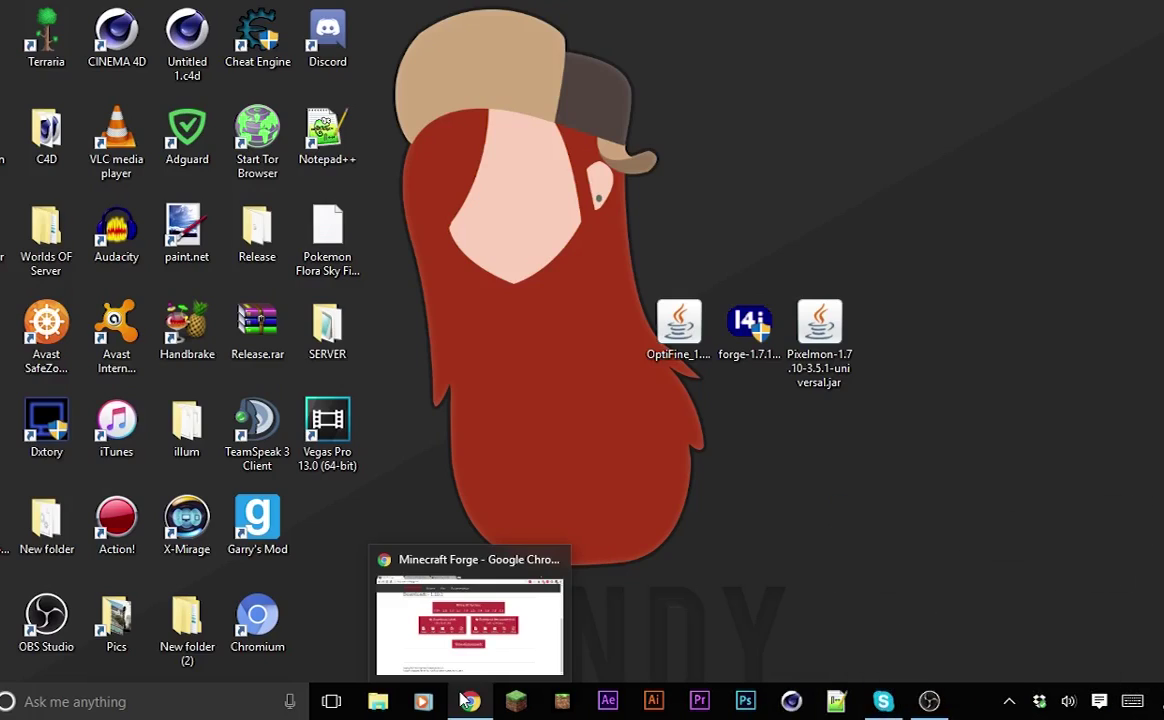
Step: Restore the Forge page, choose version 1.7.10, and request the latest Windows installer
{"action": "left_click", "coordinate": [466, 702]}
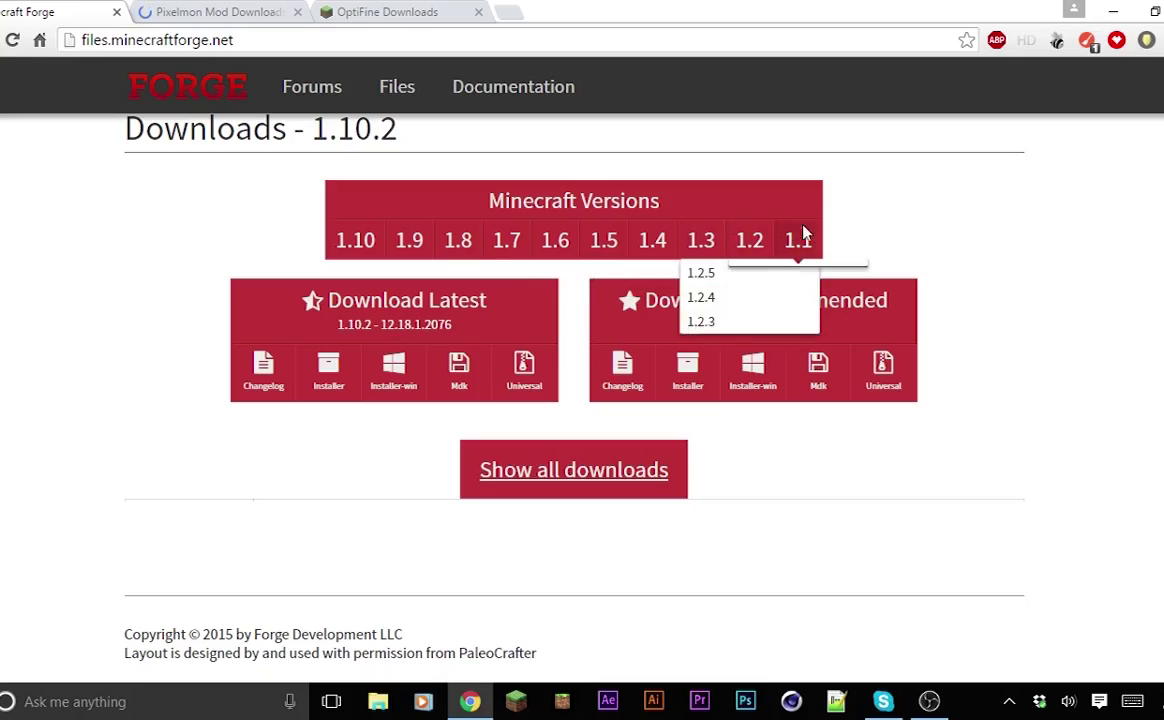
{"action": "mouse_move", "coordinate": [591, 240]}
{"action": "mouse_move", "coordinate": [507, 244]}
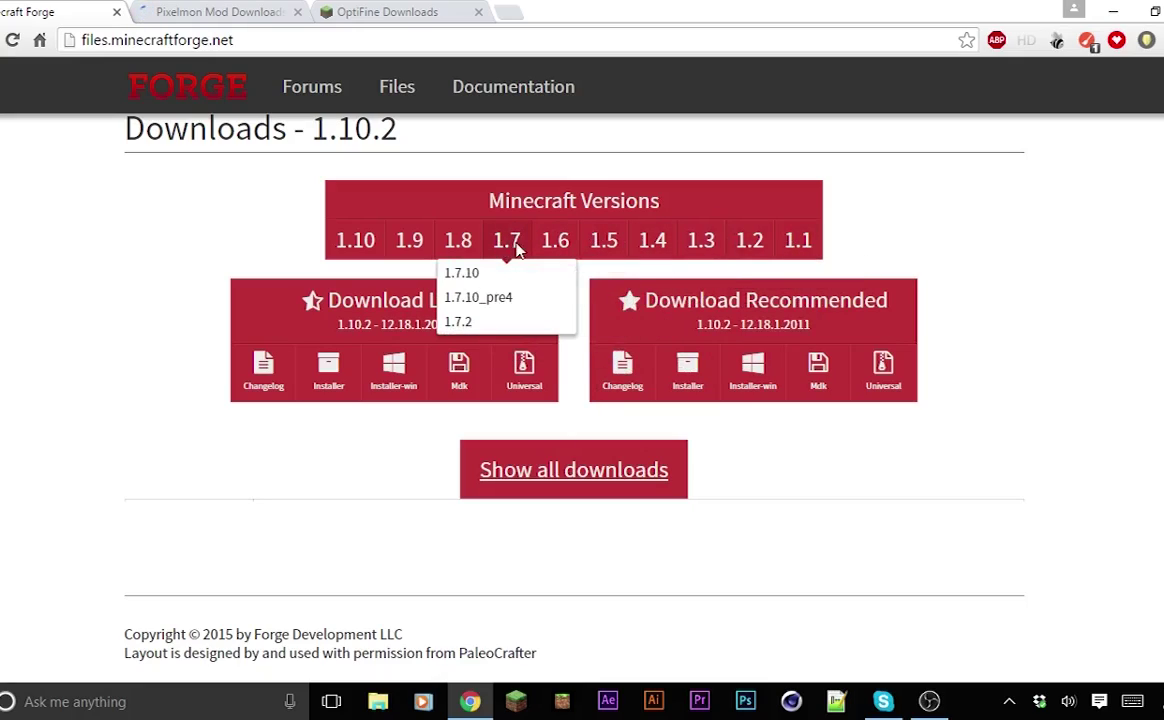
{"action": "left_click", "coordinate": [477, 280]}
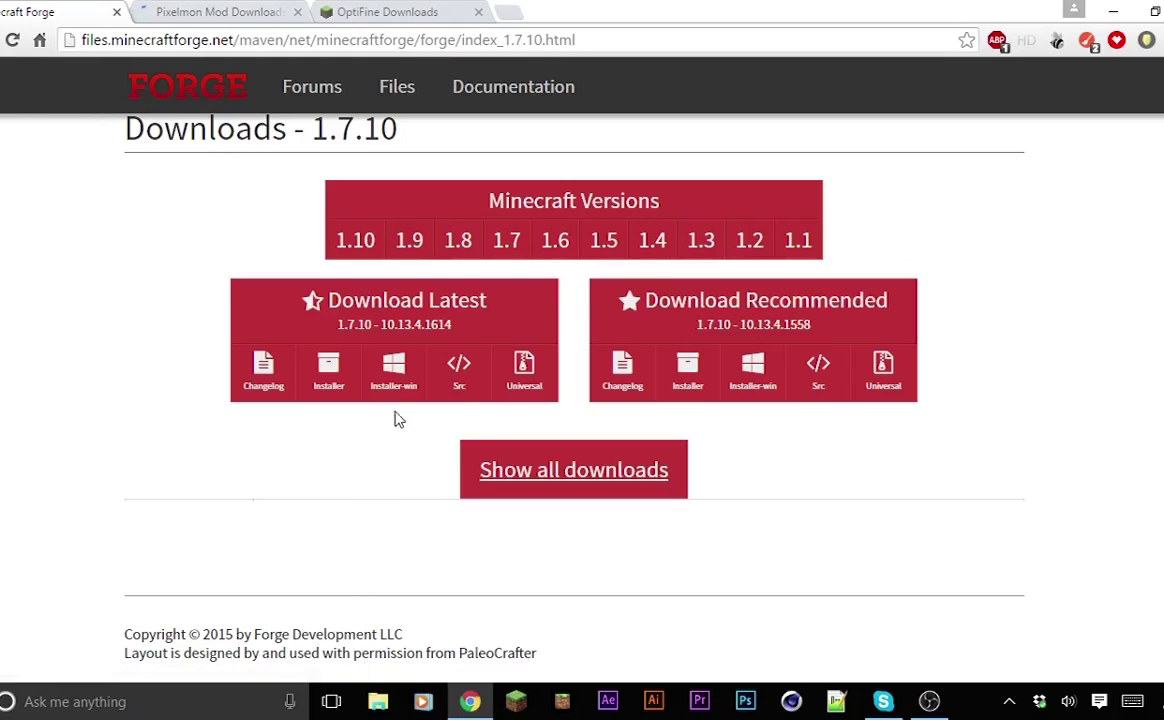
{"action": "left_click", "coordinate": [363, 330]}
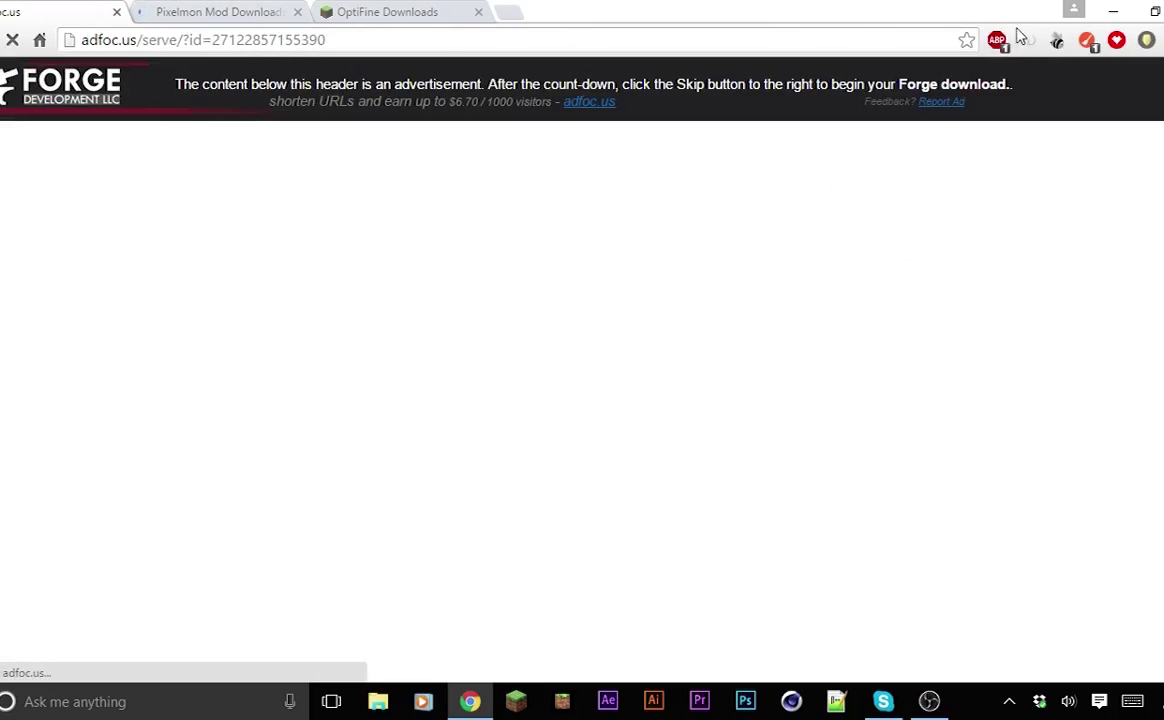
Step: Browse the Pixelmon downloads page to the 3.5.1 - 1.7.10 row
{"action": "left_click", "coordinate": [116, 13]}
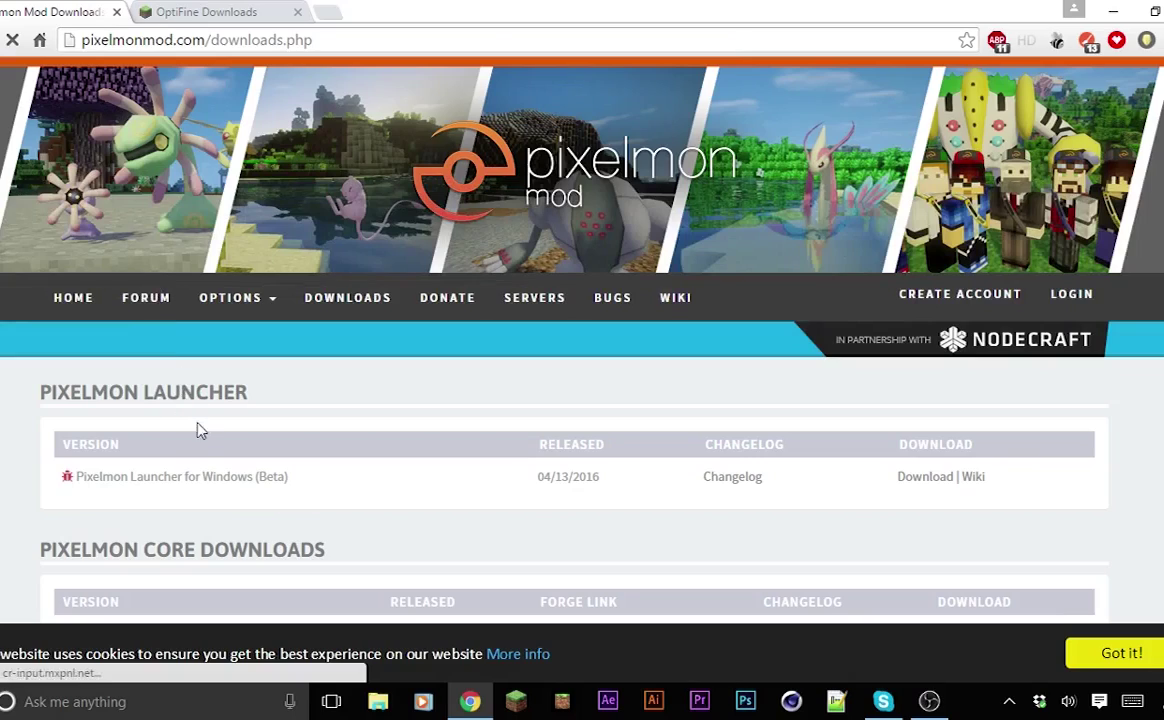
{"action": "scroll", "coordinate": [200, 434], "scroll_direction": "down", "scroll_amount": 2}
{"action": "scroll", "coordinate": [200, 434], "scroll_direction": "up", "scroll_amount": 2}
{"action": "scroll", "coordinate": [223, 367], "scroll_direction": "down", "scroll_amount": 1}
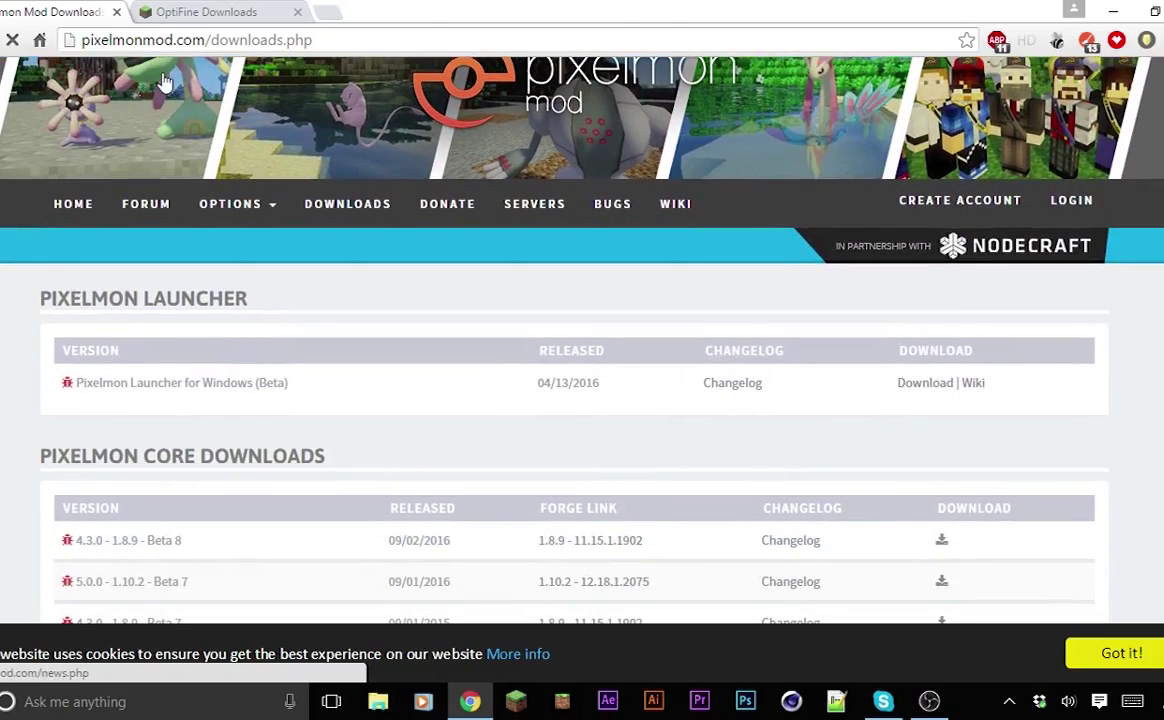
{"action": "scroll", "coordinate": [4, 340], "scroll_direction": "down", "scroll_amount": 3}
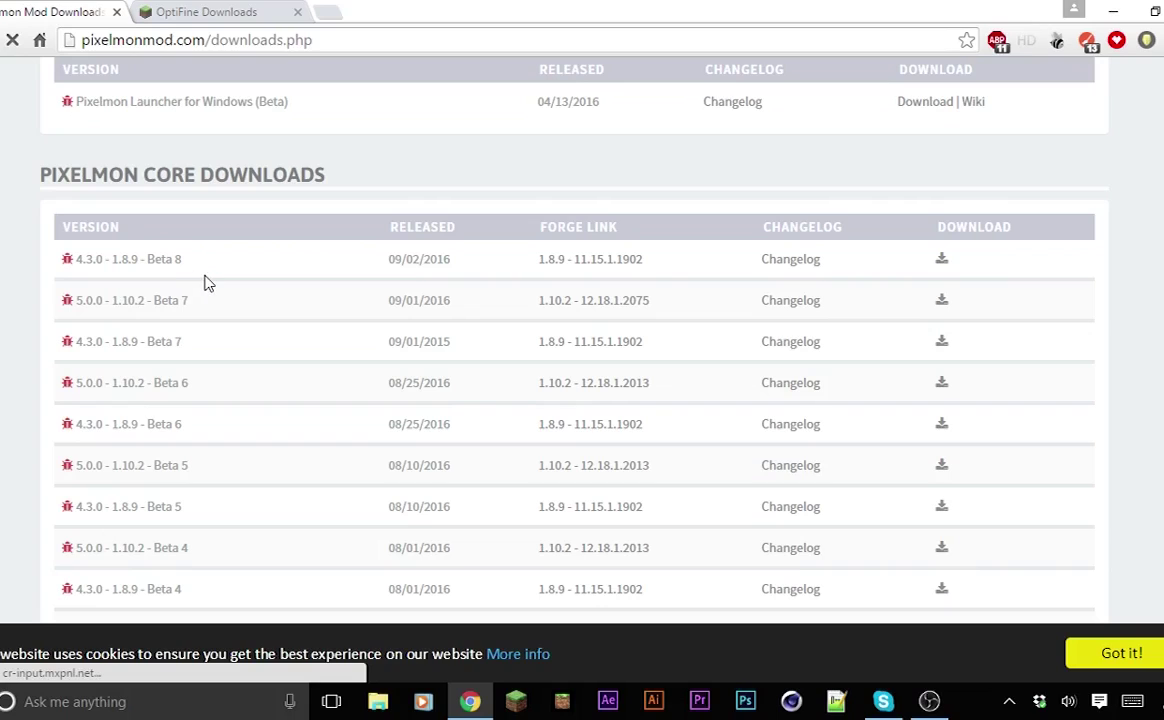
{"action": "scroll", "coordinate": [195, 392], "scroll_direction": "down", "scroll_amount": 5}
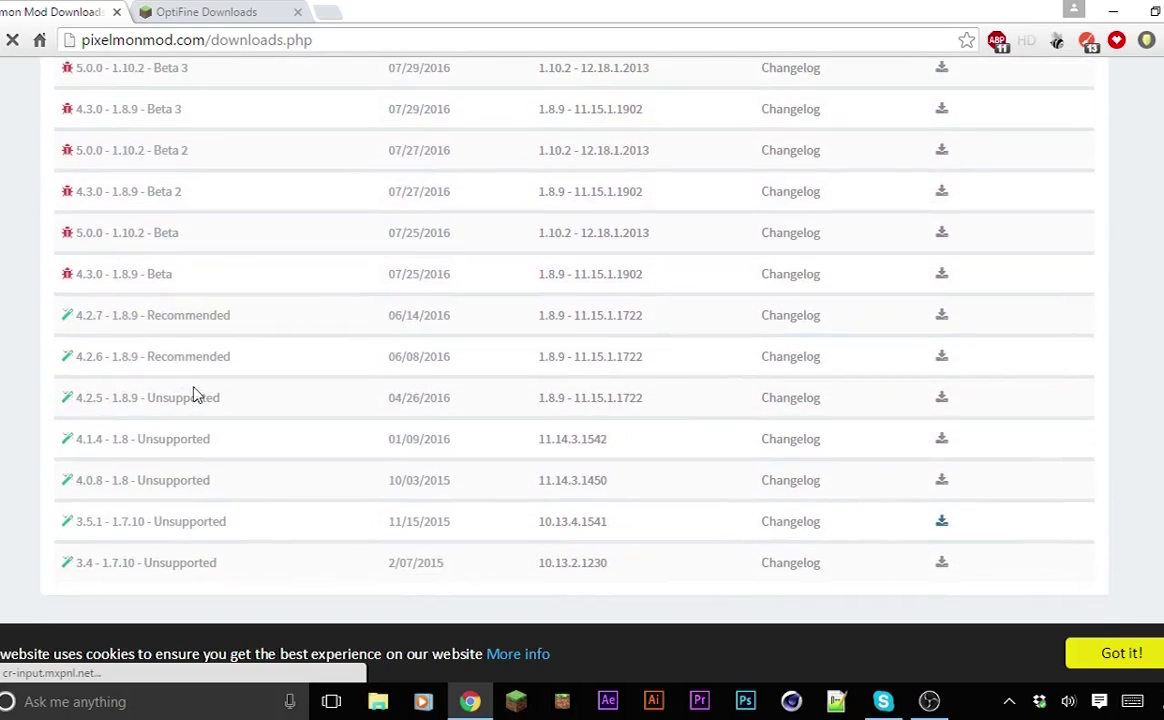
{"action": "scroll", "coordinate": [195, 395], "scroll_direction": "up", "scroll_amount": 2}
{"action": "scroll", "coordinate": [195, 395], "scroll_direction": "down", "scroll_amount": 3}
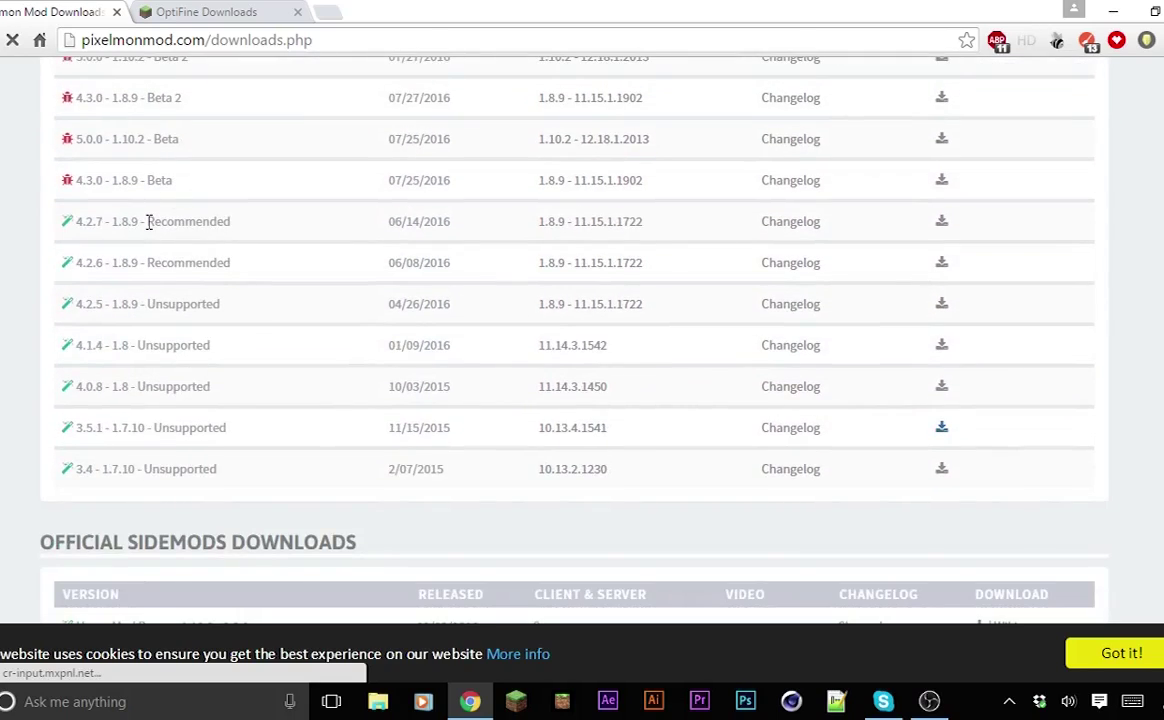
{"action": "scroll", "coordinate": [148, 222], "scroll_direction": "up", "scroll_amount": 4}
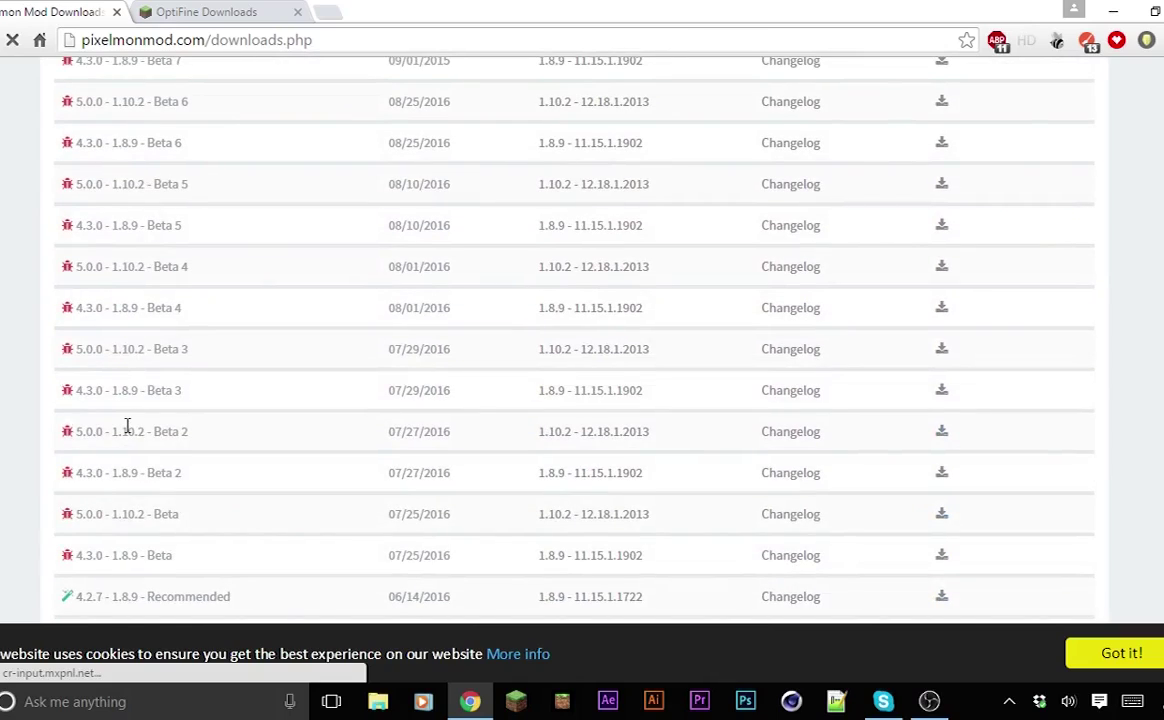
{"action": "scroll", "coordinate": [157, 517], "scroll_direction": "down", "scroll_amount": 2}
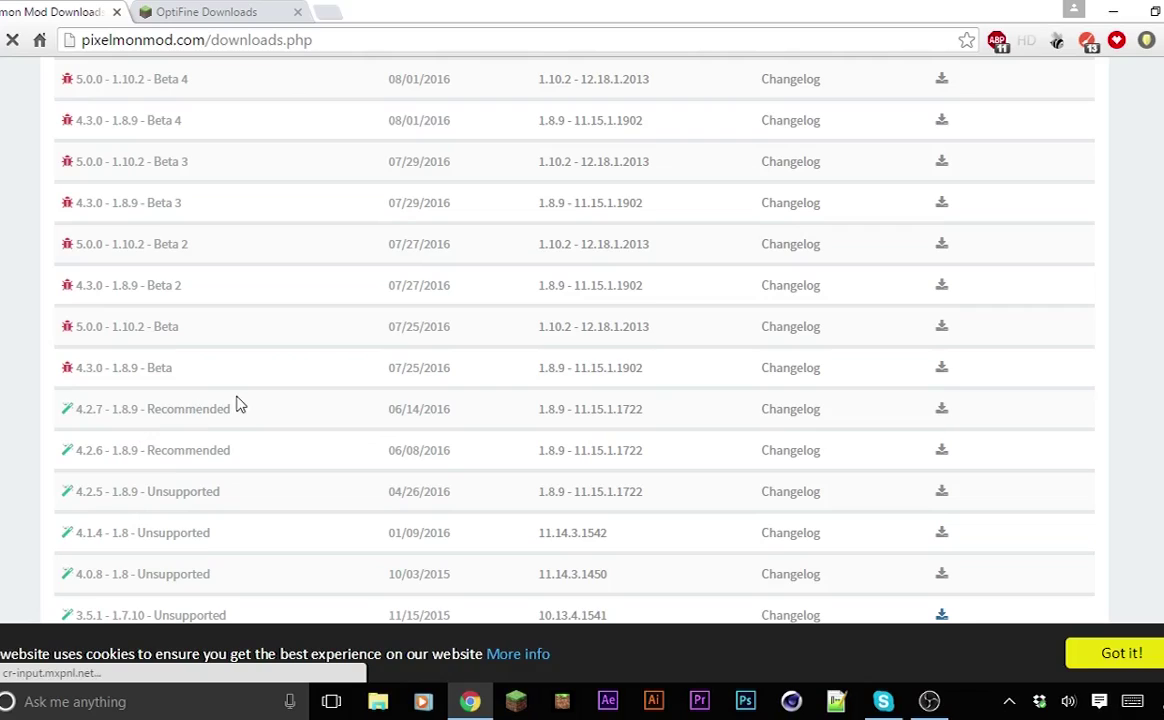
{"action": "scroll", "coordinate": [238, 404], "scroll_direction": "down", "scroll_amount": 2}
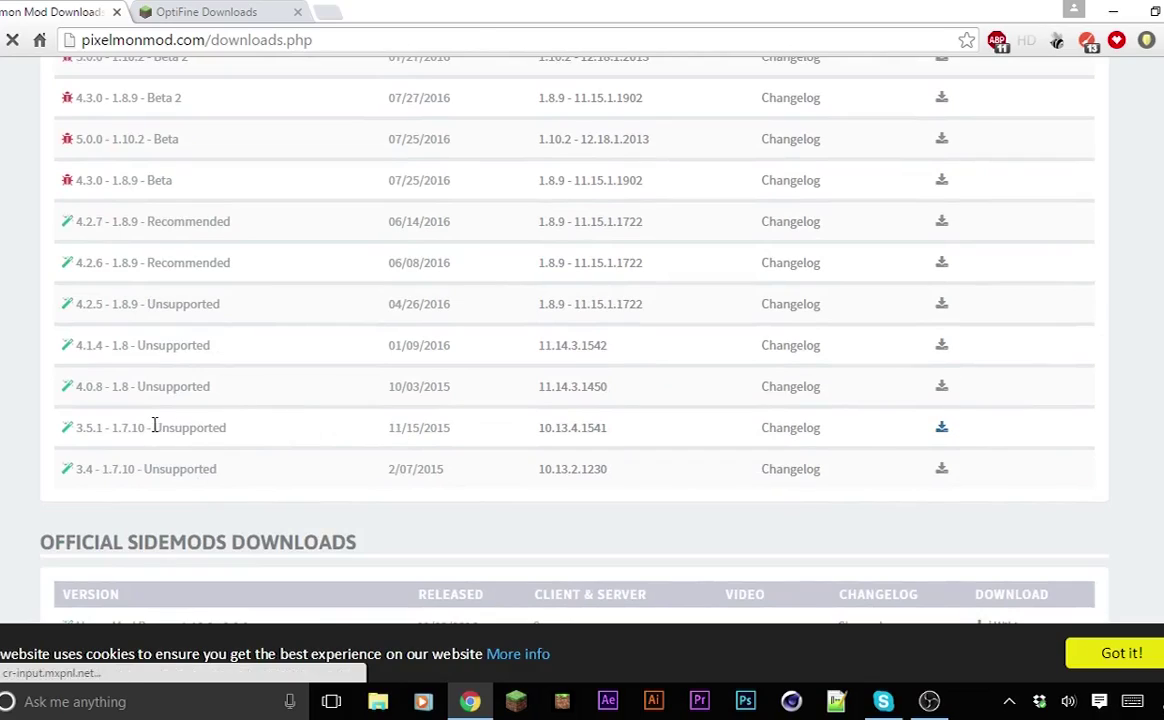
{"action": "mouse_move", "coordinate": [154, 425]}
{"action": "left_mouse_down"}
{"action": "mouse_move", "coordinate": [233, 441]}
{"action": "mouse_move", "coordinate": [221, 429]}
{"action": "mouse_move", "coordinate": [152, 428]}
{"action": "left_mouse_up"}
{"action": "left_click", "coordinate": [160, 430]}
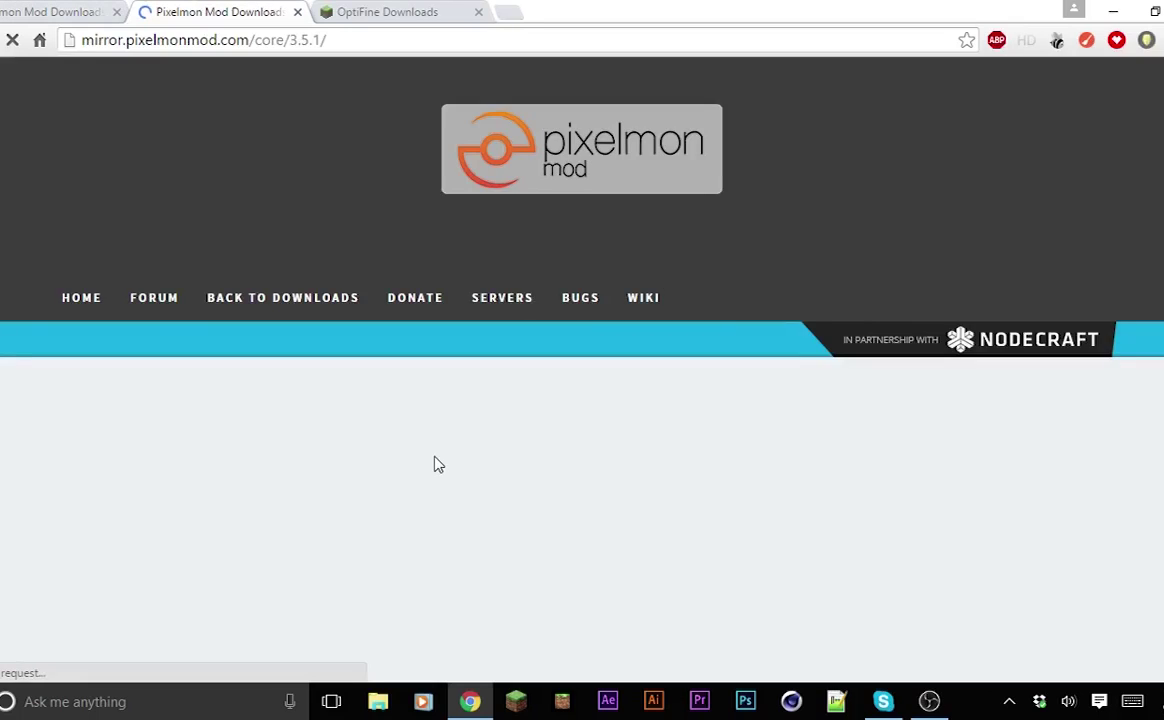
Step: Start the Pixelmon 3.5.1 download, cancel it, and close the Pixelmon tabs
{"action": "scroll", "coordinate": [340, 421], "scroll_direction": "down", "scroll_amount": 4}
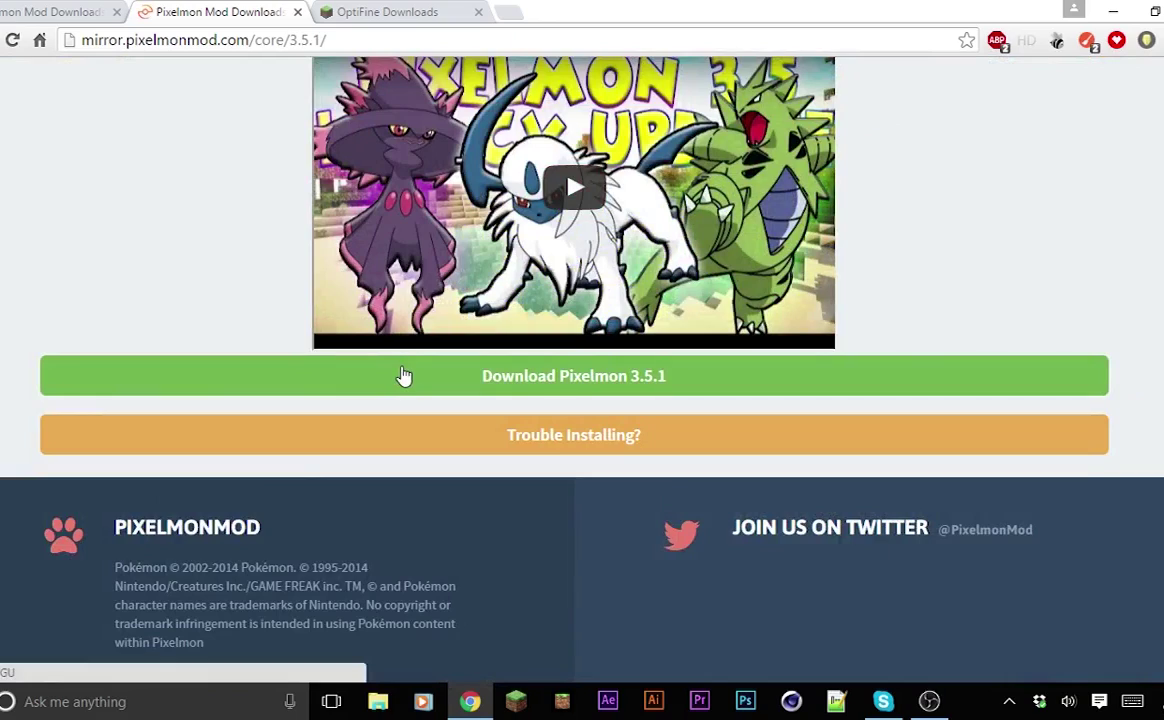
{"action": "left_click", "coordinate": [403, 375]}
{"action": "left_click", "coordinate": [297, 12]}
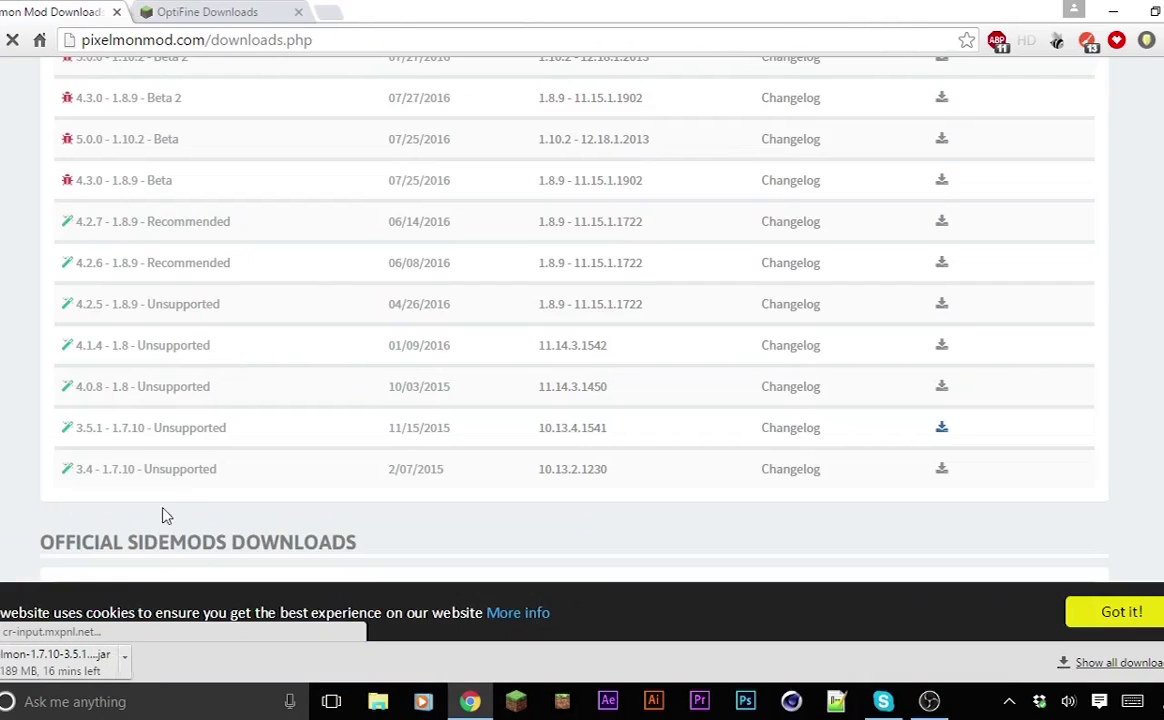
{"action": "left_click", "coordinate": [125, 655]}
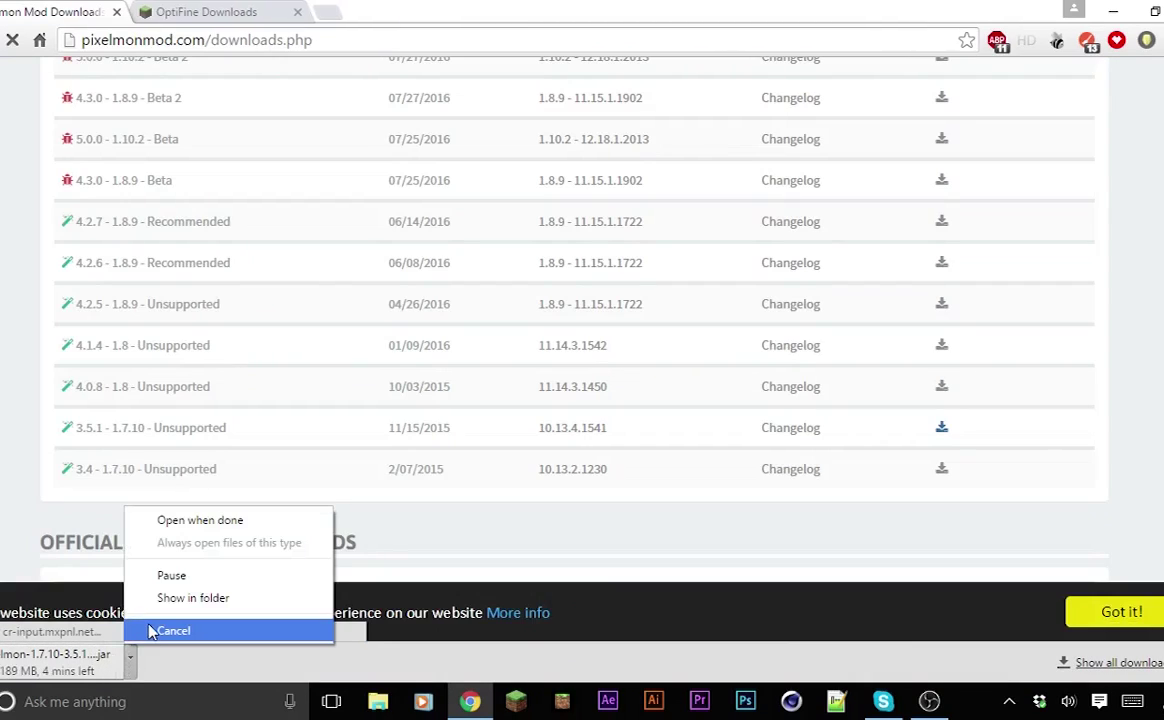
{"action": "left_click", "coordinate": [172, 631]}
{"action": "left_click", "coordinate": [116, 12]}
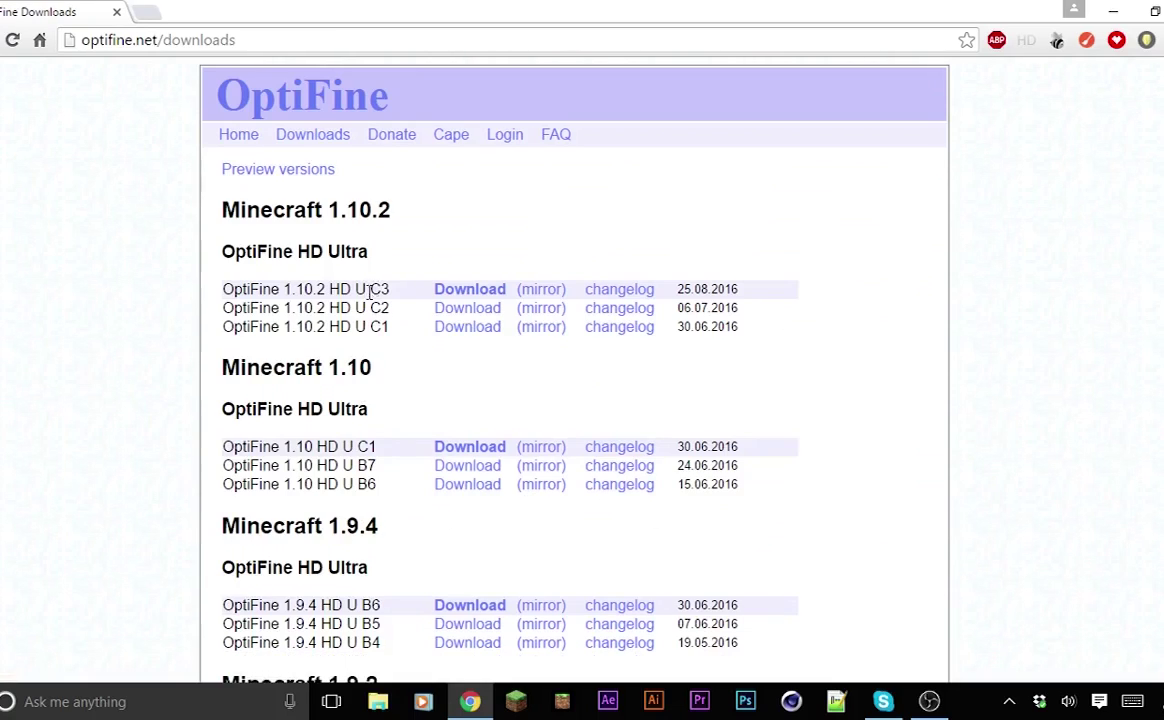
Step: Scroll the OptiFine downloads to the 1.7.10 OptiFine HD U D6 entry
{"action": "scroll", "coordinate": [370, 291], "scroll_direction": "down", "scroll_amount": 9}
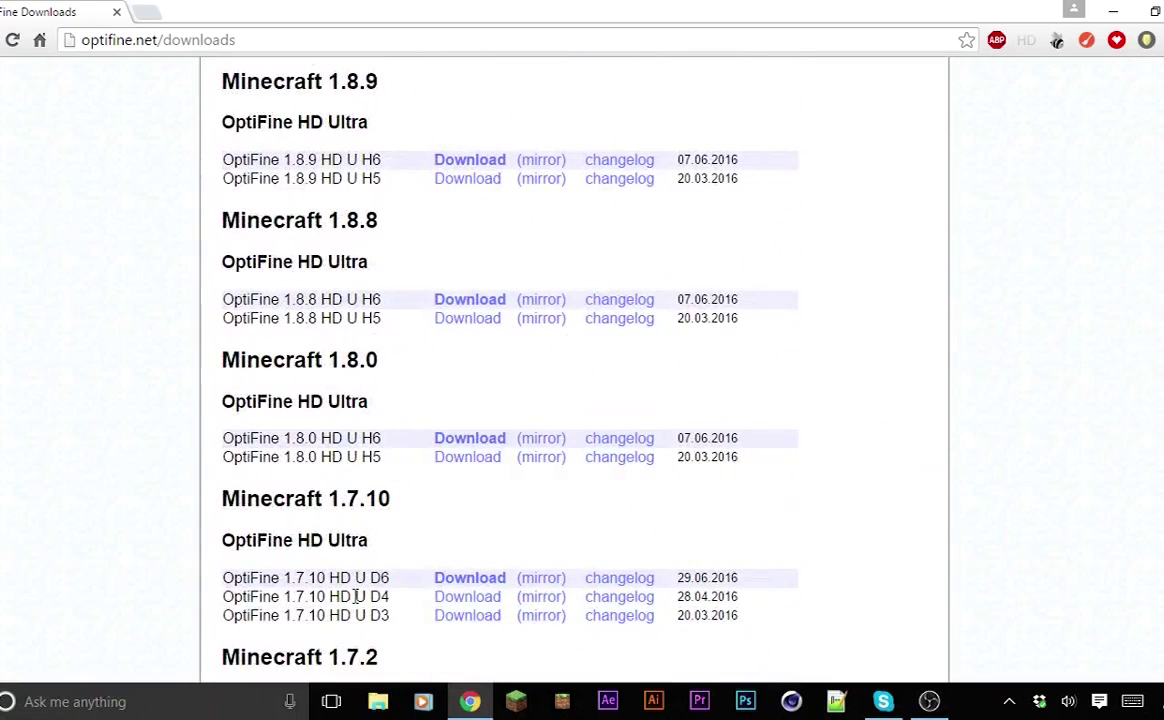
{"action": "left_click_drag", "start_coordinate": [329, 578], "coordinate": [390, 578]}
{"action": "left_click", "coordinate": [392, 577]}
{"action": "scroll", "coordinate": [393, 575], "scroll_direction": "down", "scroll_amount": 1}
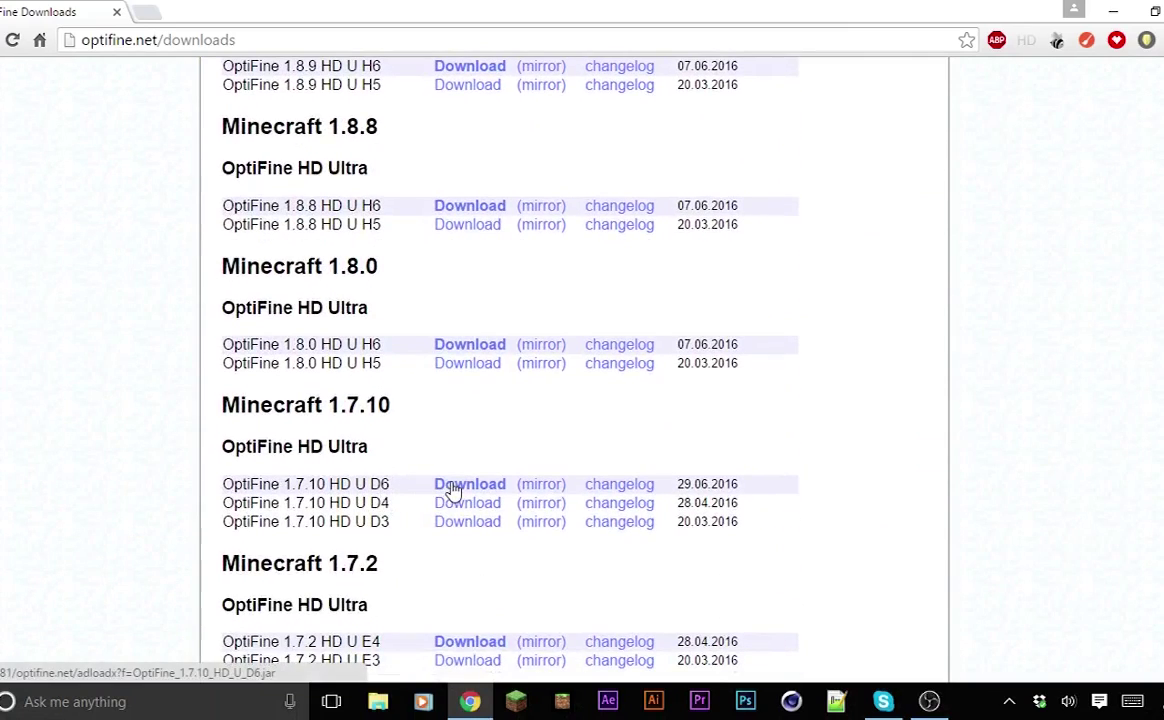
{"action": "scroll", "coordinate": [453, 490], "scroll_direction": "up", "scroll_amount": 10}
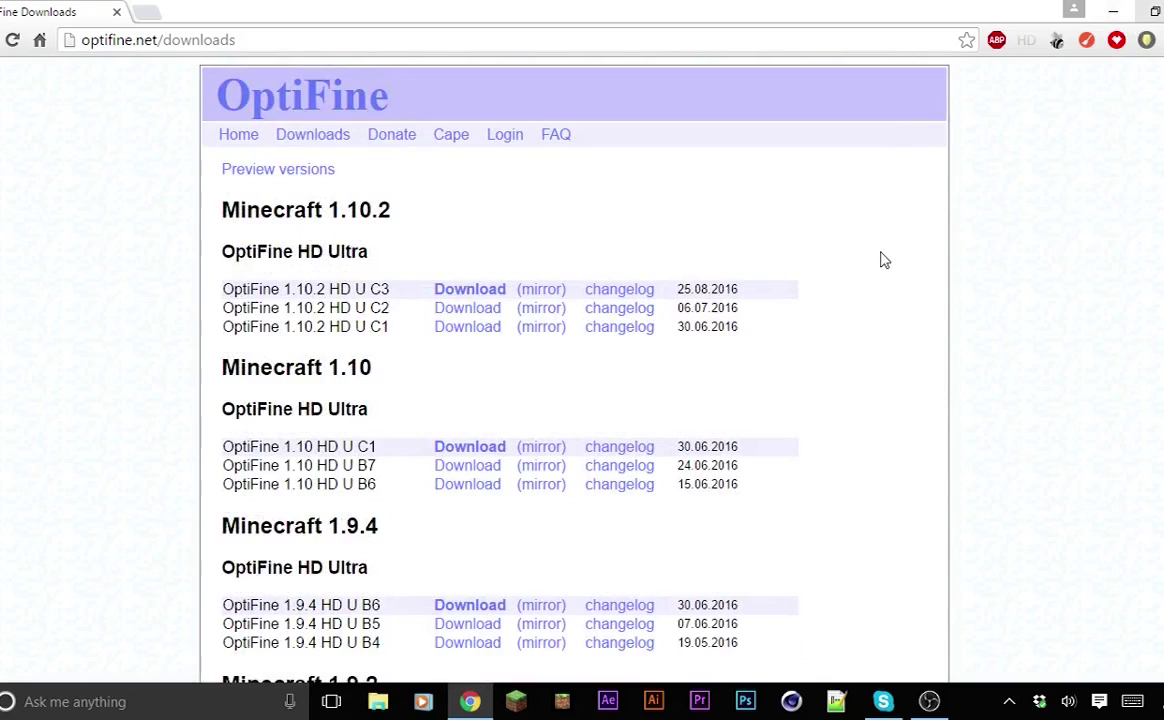
{"action": "scroll", "coordinate": [603, 502], "scroll_direction": "down", "scroll_amount": 10}
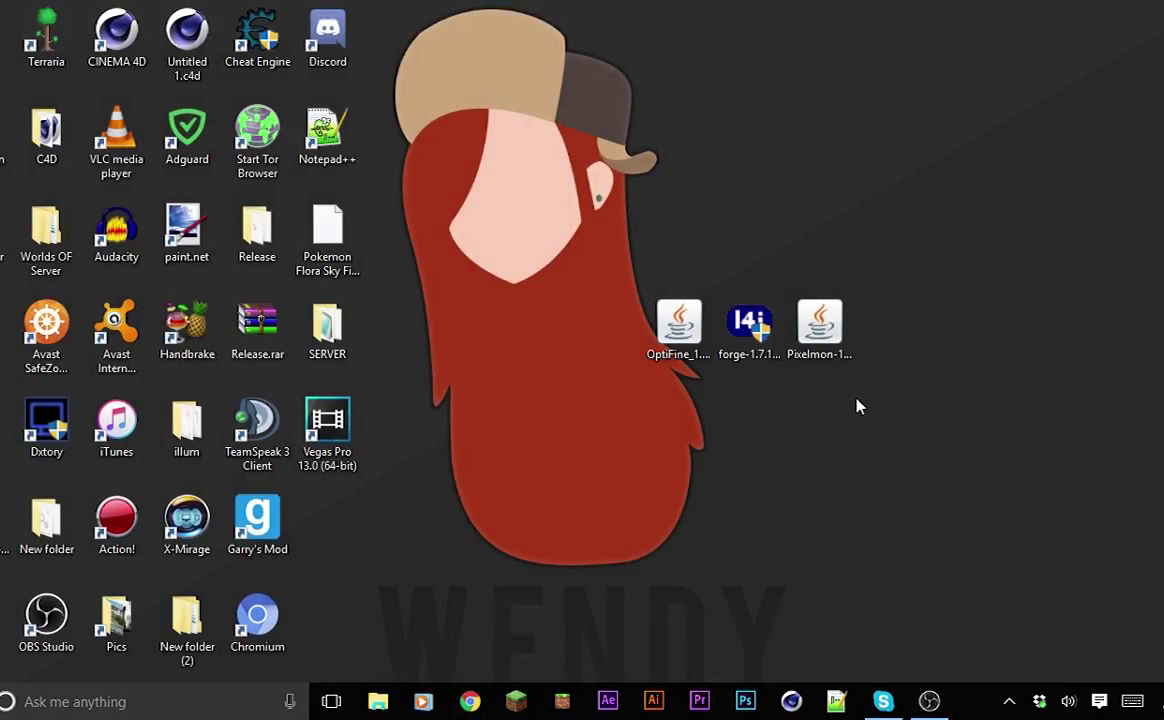
Step: Run and close the Minecraft Launcher, then select the Forge installer on the desktop
{"action": "left_click", "coordinate": [751, 340]}
{"action": "left_click", "coordinate": [766, 470]}
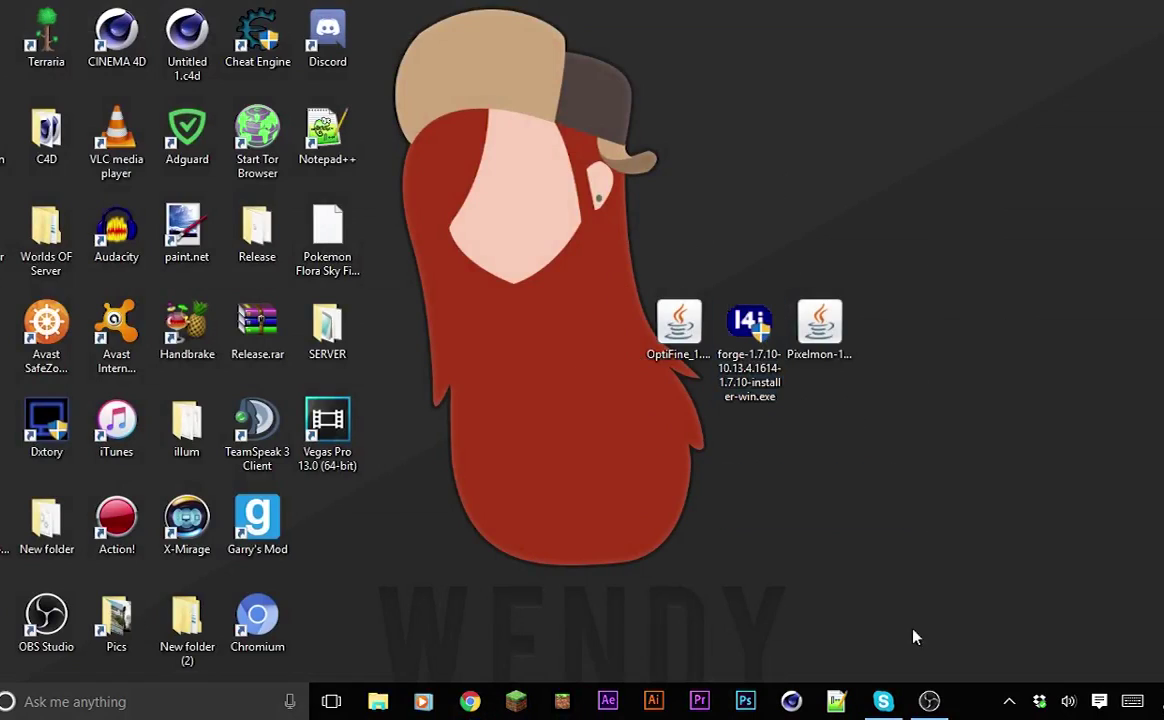
{"action": "left_click", "coordinate": [516, 702]}
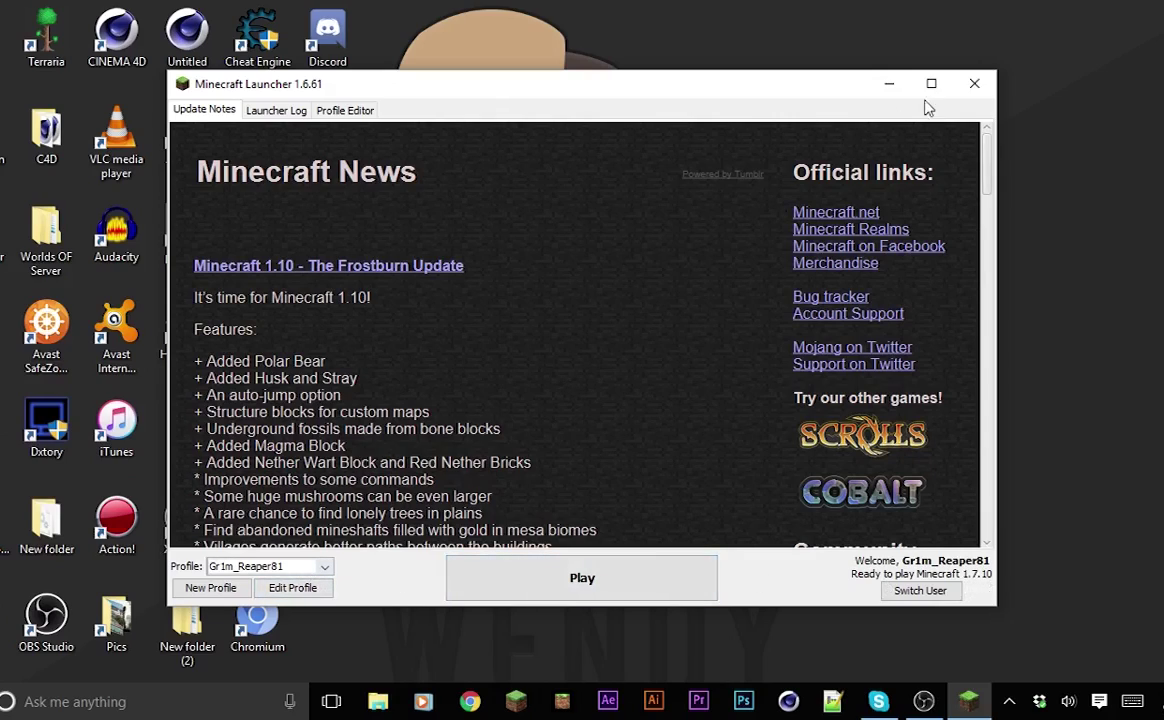
{"action": "left_click", "coordinate": [973, 84]}
{"action": "left_click", "coordinate": [745, 337]}
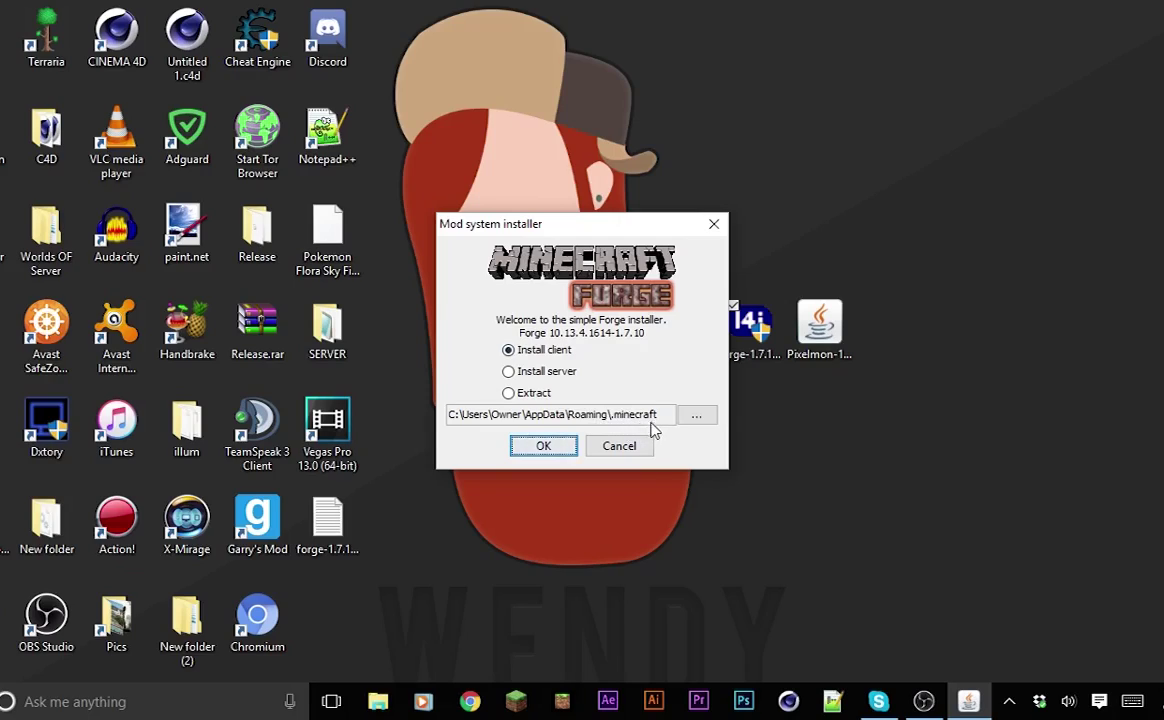
Step: Install the Forge 10.13.4.1614-1.7.10 client into .minecraft and dismiss the completion message
{"action": "left_click", "coordinate": [550, 445]}
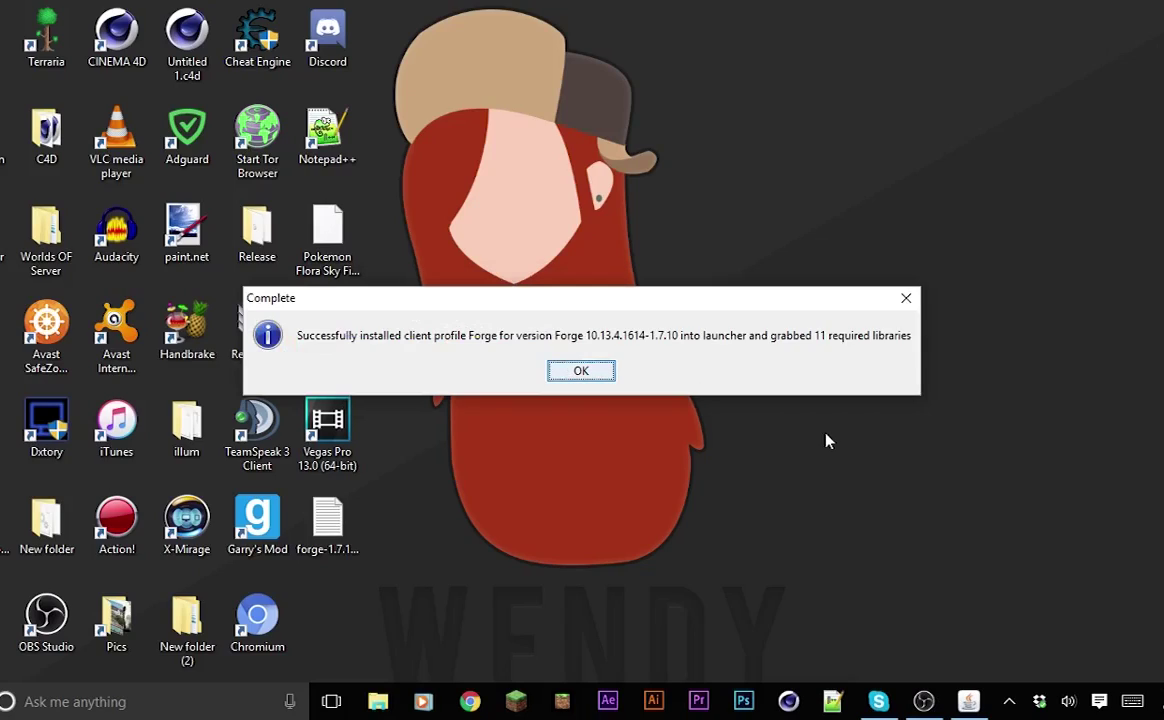
{"action": "left_click", "coordinate": [580, 372]}
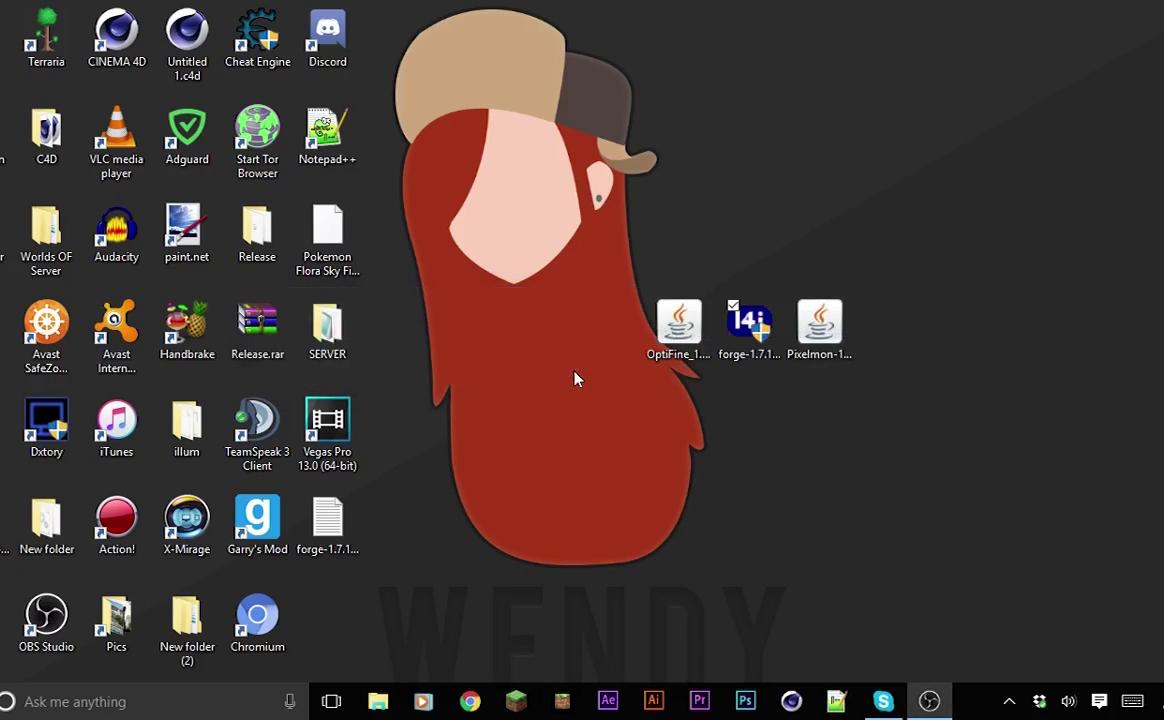
Step: Go to %appdata% in File Explorer and enter the .minecraft folder
{"action": "left_click", "coordinate": [372, 704]}
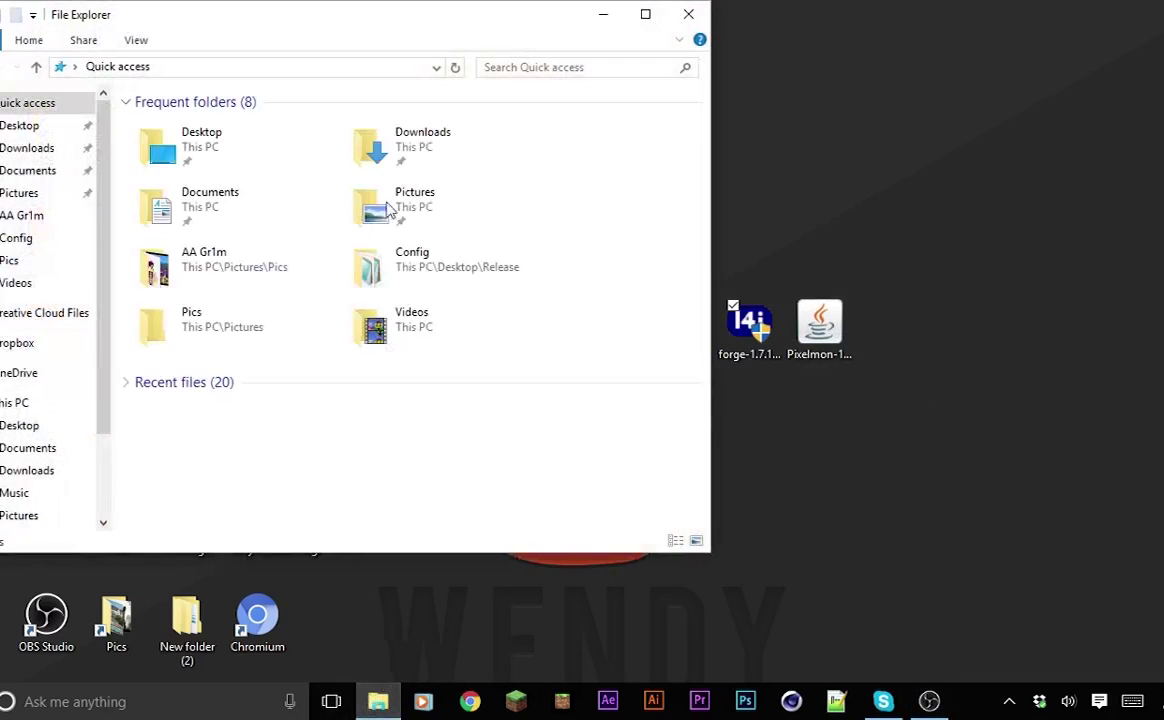
{"action": "left_click", "coordinate": [300, 67]}
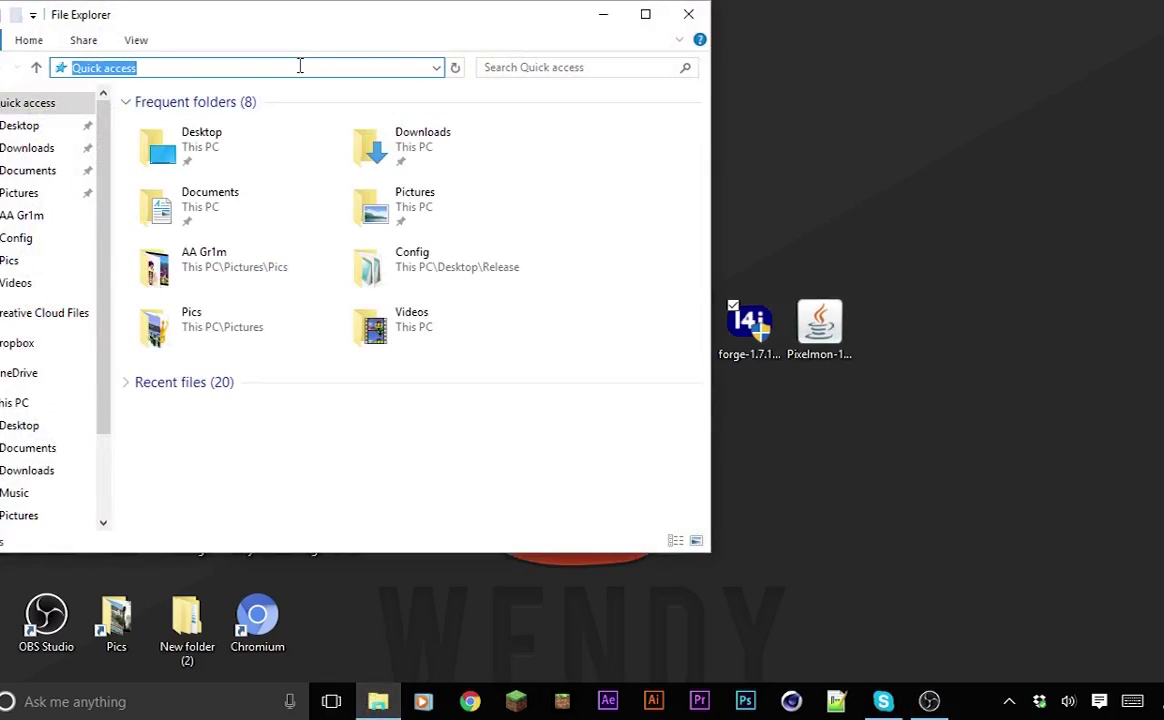
{"action": "type", "text": "%appdata%"}
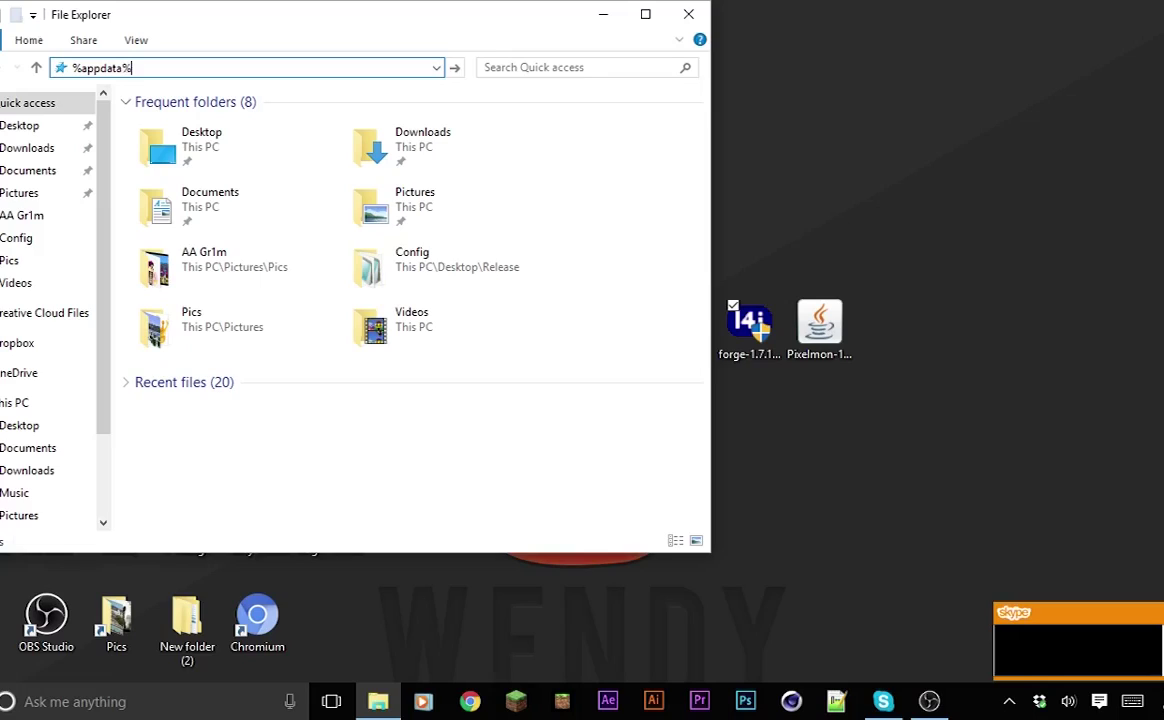
{"action": "key", "text": "Return"}
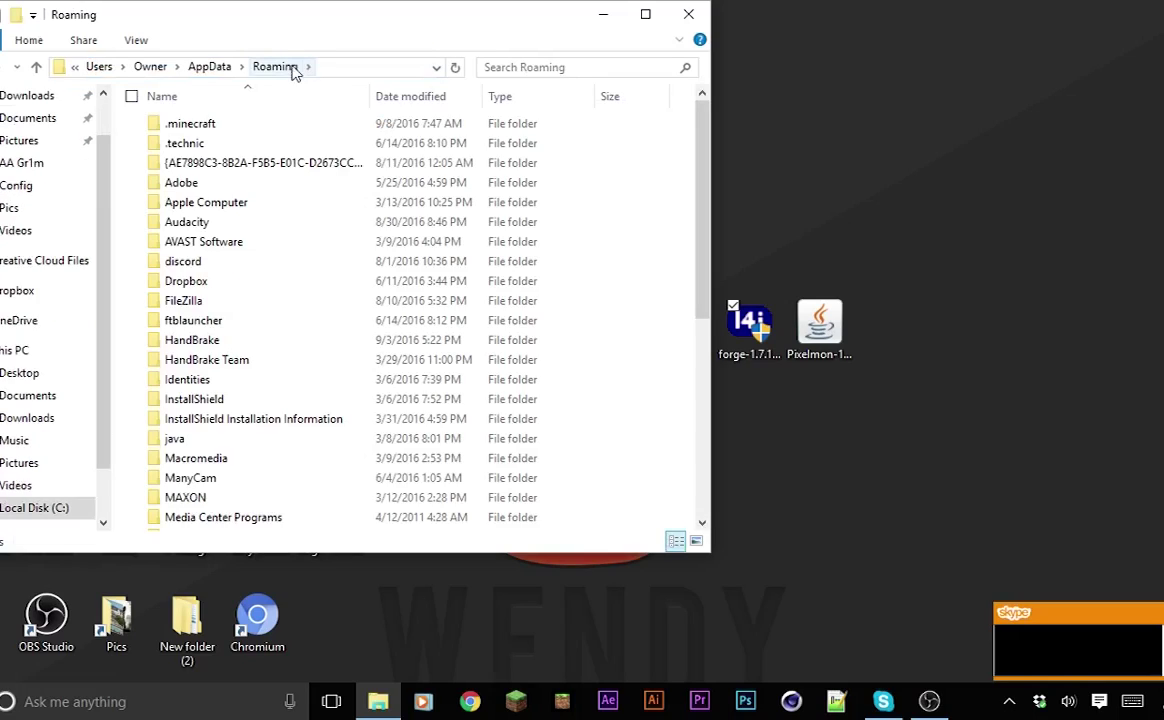
{"action": "double_click", "coordinate": [246, 128]}
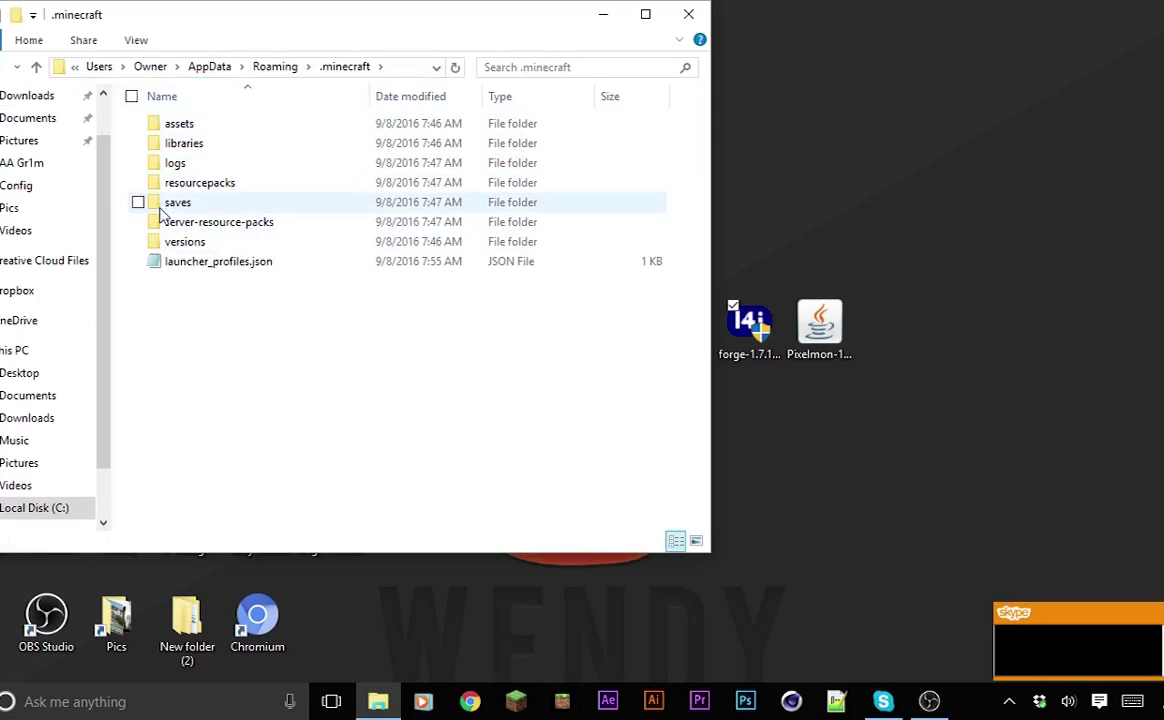
Step: Create a new folder named mods inside .minecraft
{"action": "right_click", "coordinate": [196, 346]}
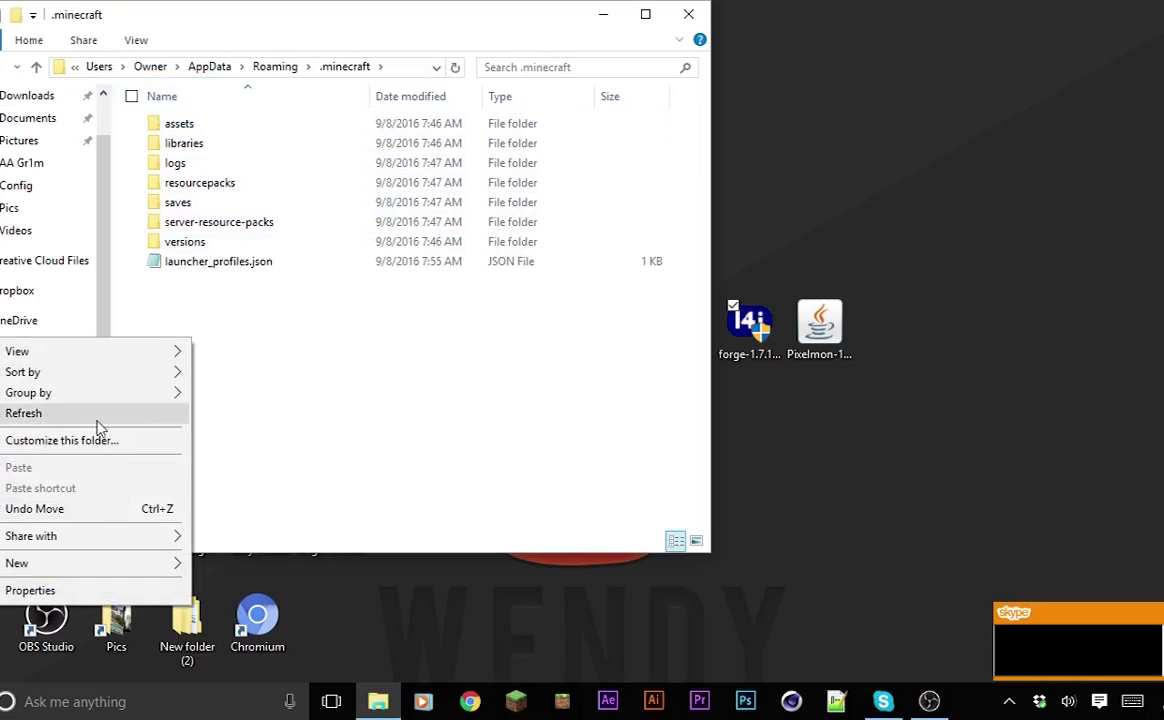
{"action": "mouse_move", "coordinate": [40, 568]}
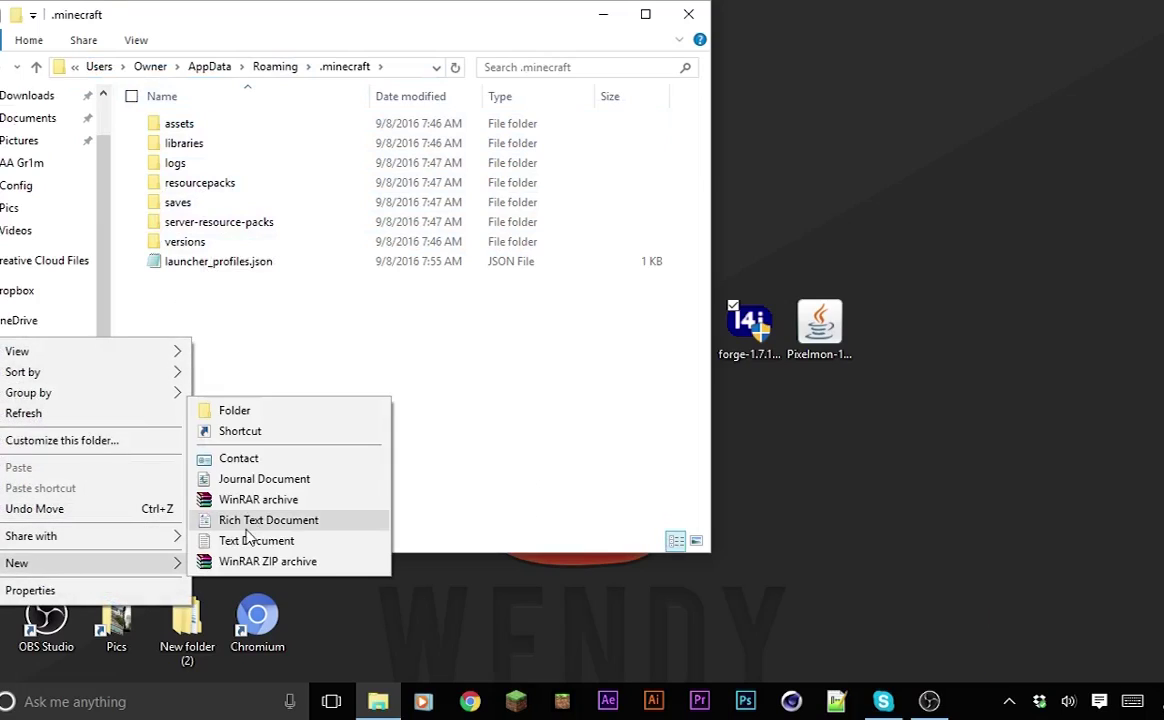
{"action": "left_click", "coordinate": [280, 408]}
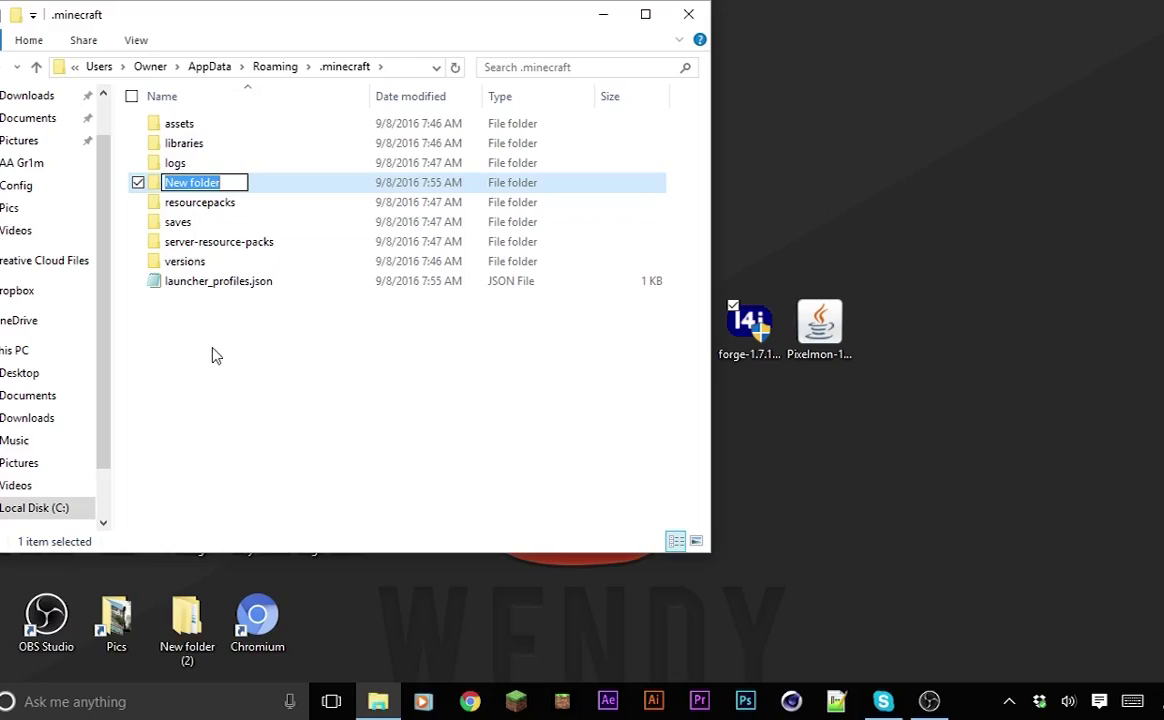
{"action": "type", "text": "mods"}
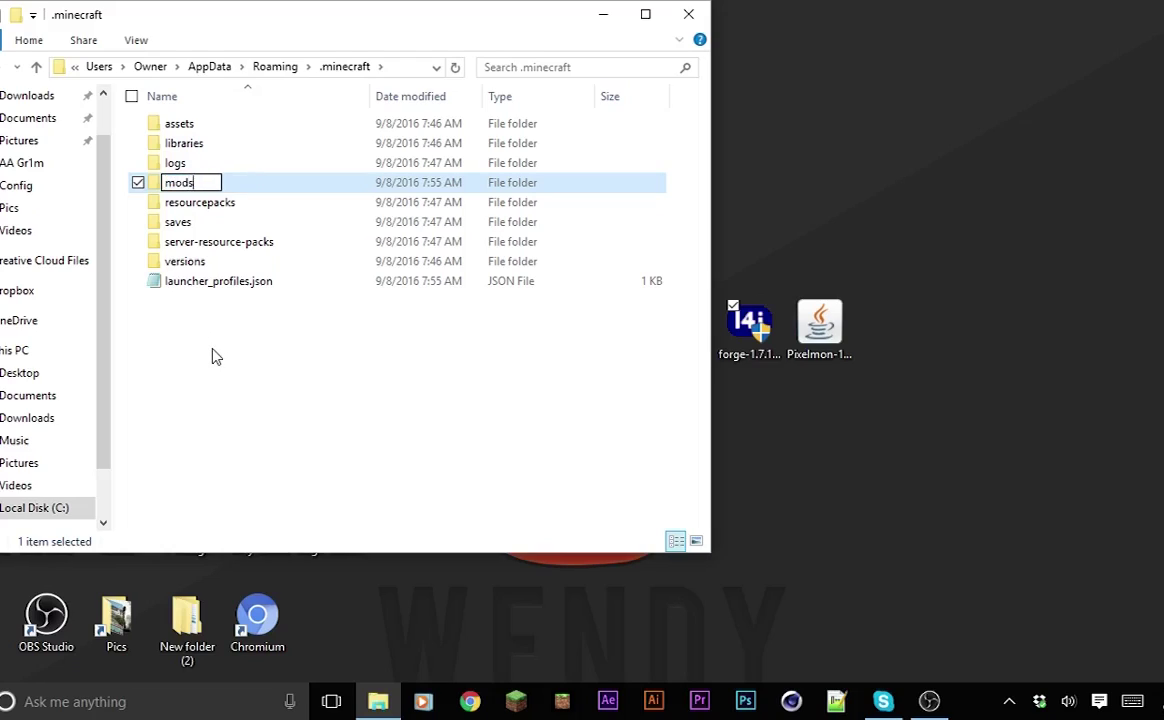
{"action": "key", "text": "Return"}
{"action": "left_click", "coordinate": [531, 376]}
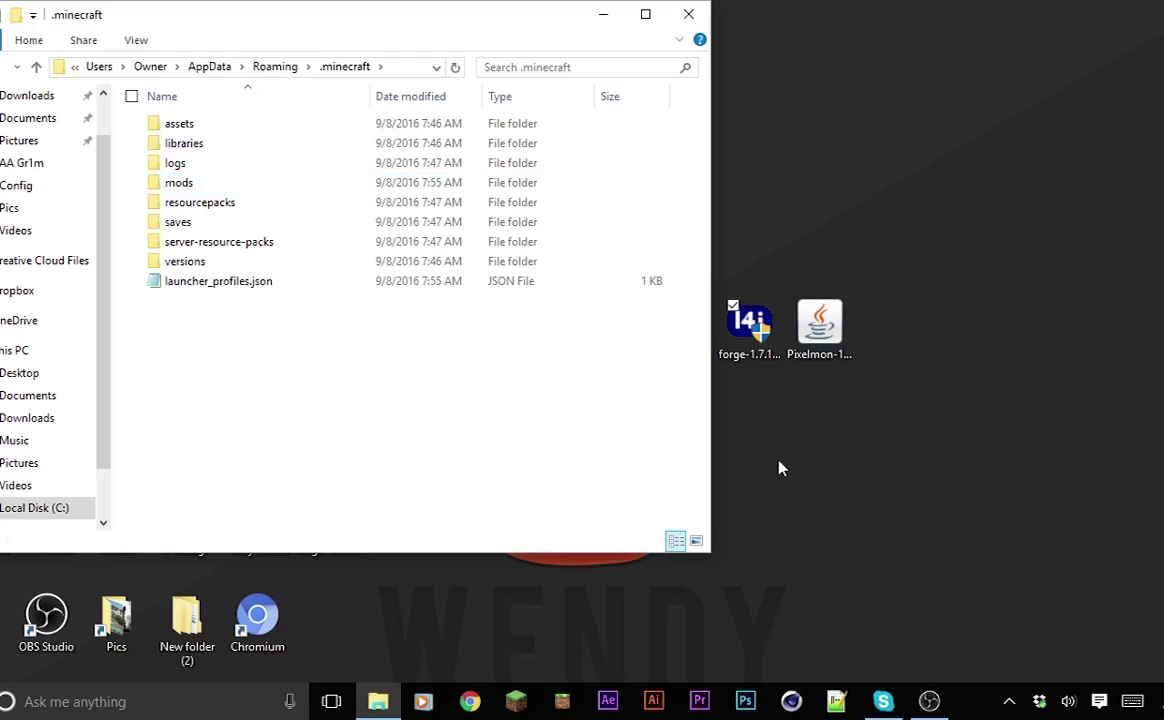
Step: Move the OptiFine and Pixelmon jars from the desktop into the mods folder
{"action": "left_click", "coordinate": [829, 373]}
{"action": "left_click", "coordinate": [826, 372]}
{"action": "left_click_drag", "start_coordinate": [515, 15], "coordinate": [346, 136]}
{"action": "left_click", "coordinate": [678, 325]}
{"action": "left_click", "coordinate": [815, 340], "text": "ctrl"}
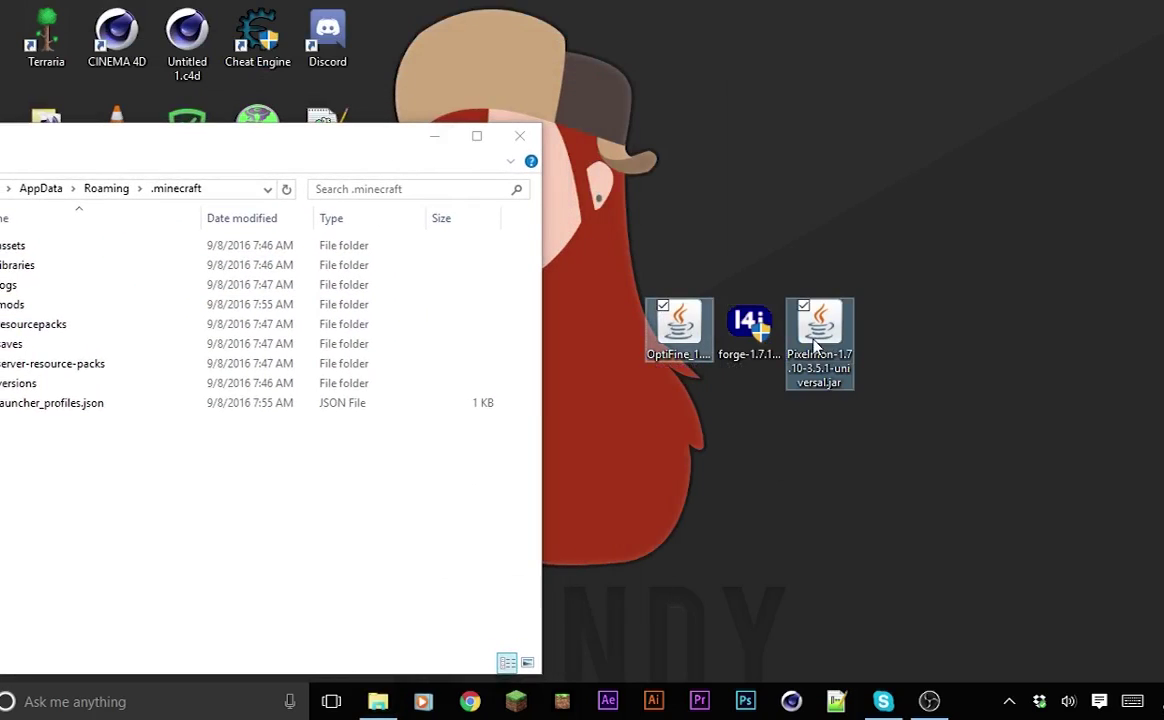
{"action": "left_click_drag", "start_coordinate": [826, 356], "coordinate": [58, 314]}
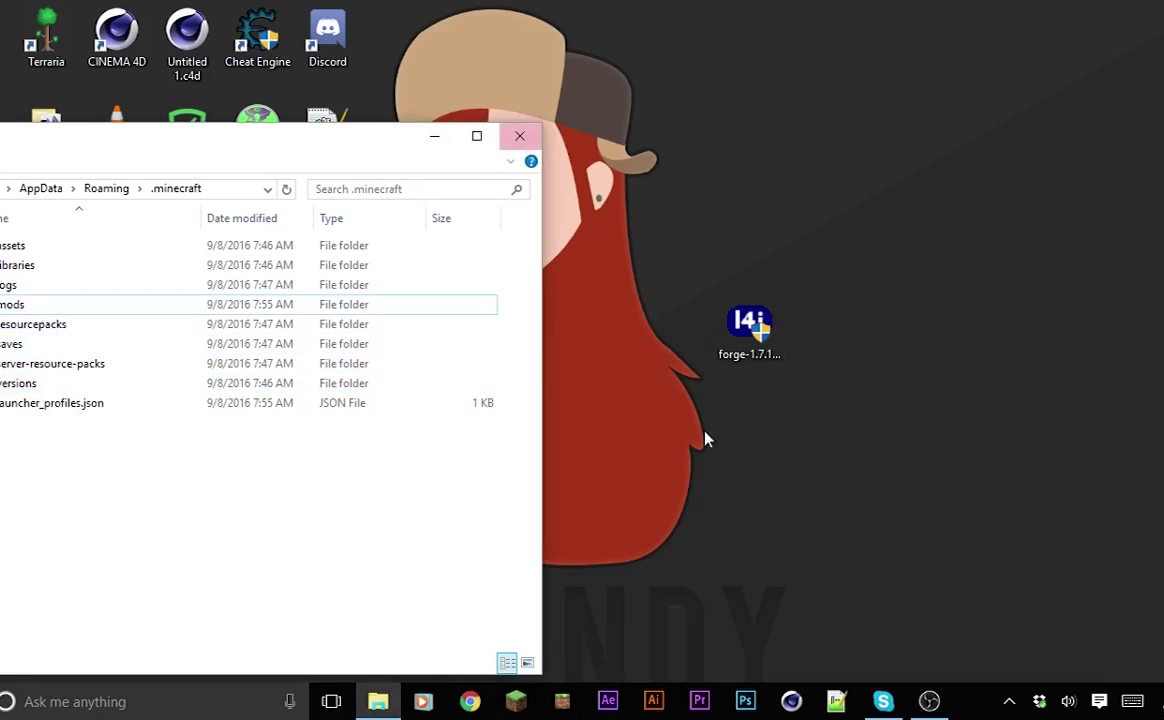
Step: Launch Minecraft with the Forge profile and close File Explorer
{"action": "left_click", "coordinate": [514, 704]}
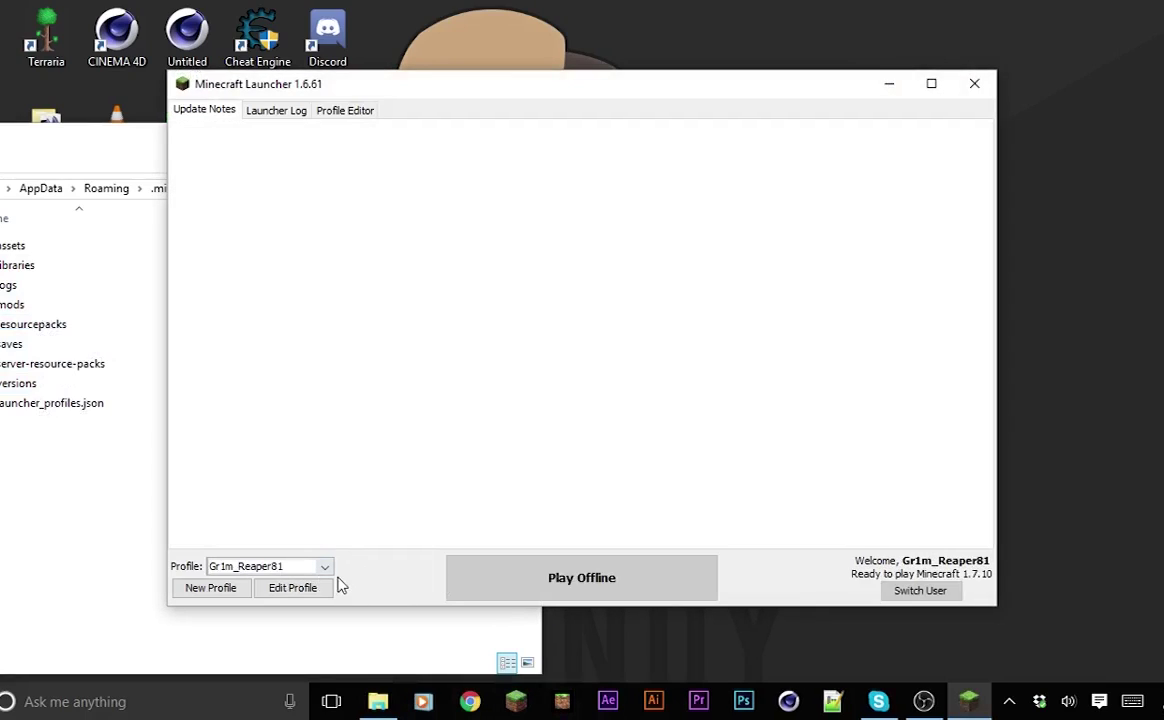
{"action": "left_click", "coordinate": [281, 567]}
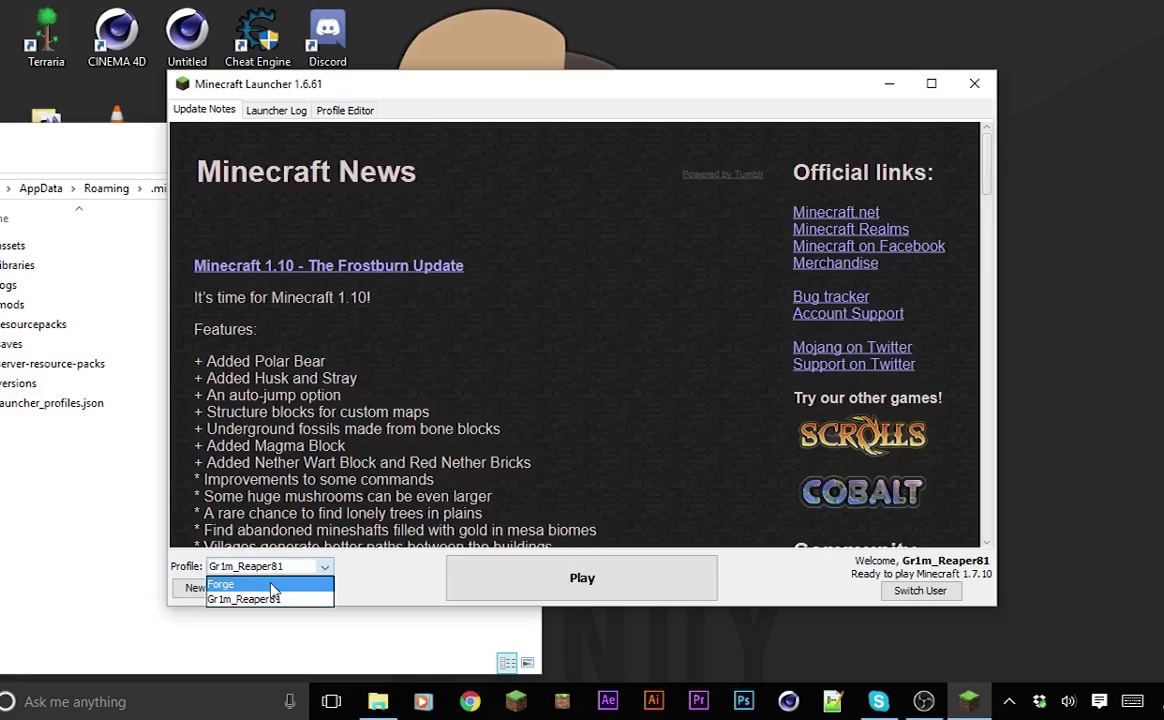
{"action": "left_click", "coordinate": [268, 585]}
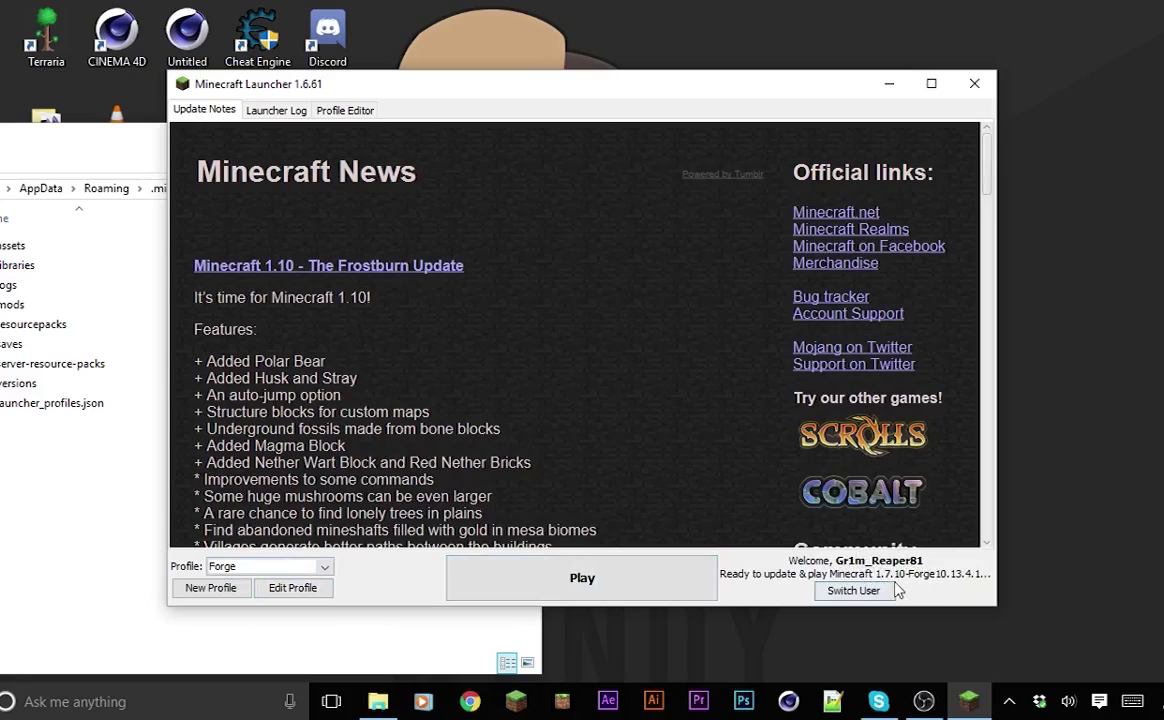
{"action": "left_click", "coordinate": [705, 590]}
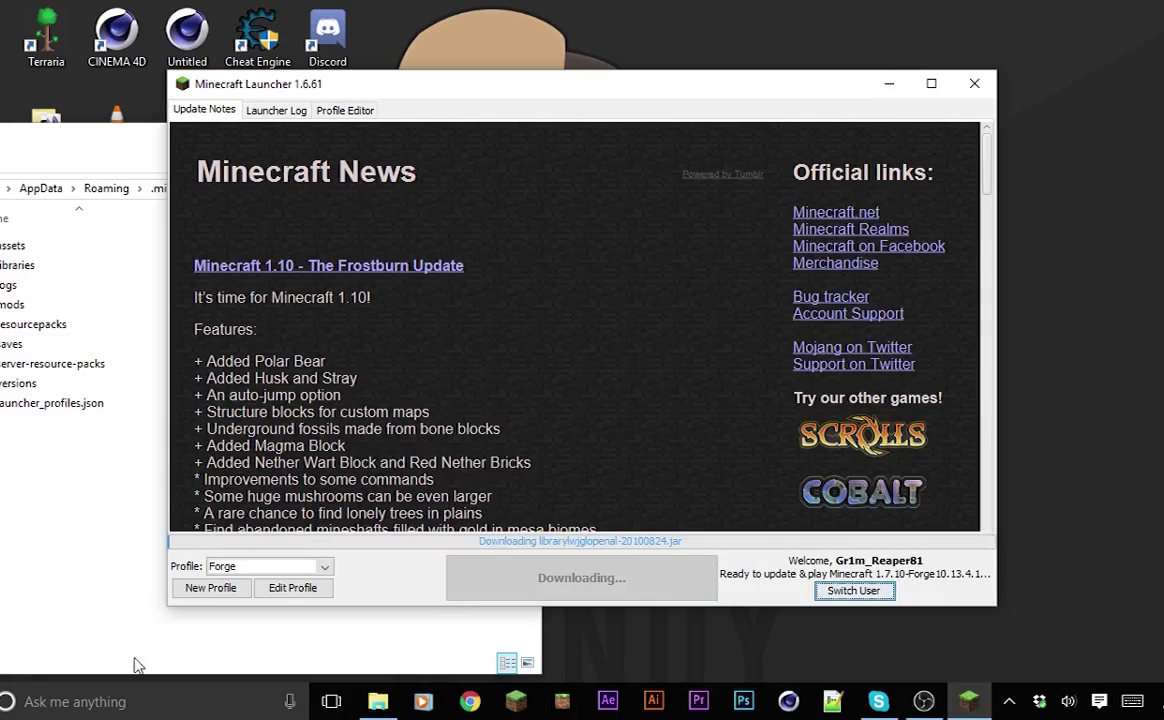
{"action": "left_click", "coordinate": [210, 663]}
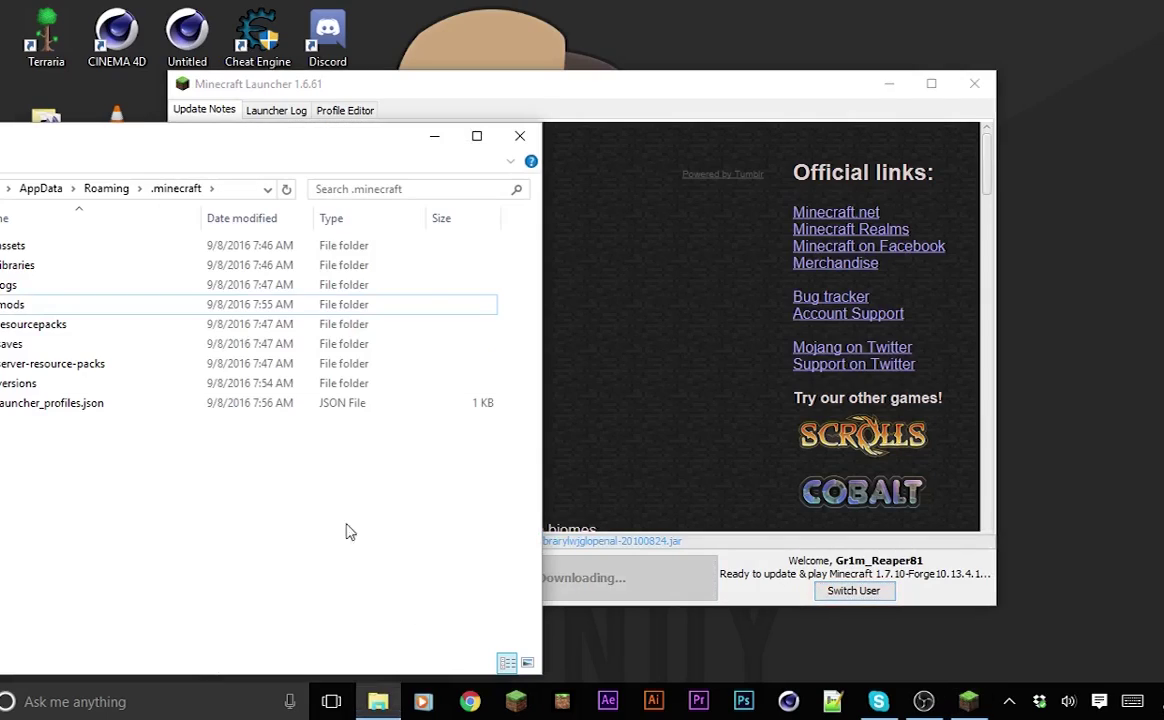
{"action": "left_click", "coordinate": [520, 135]}
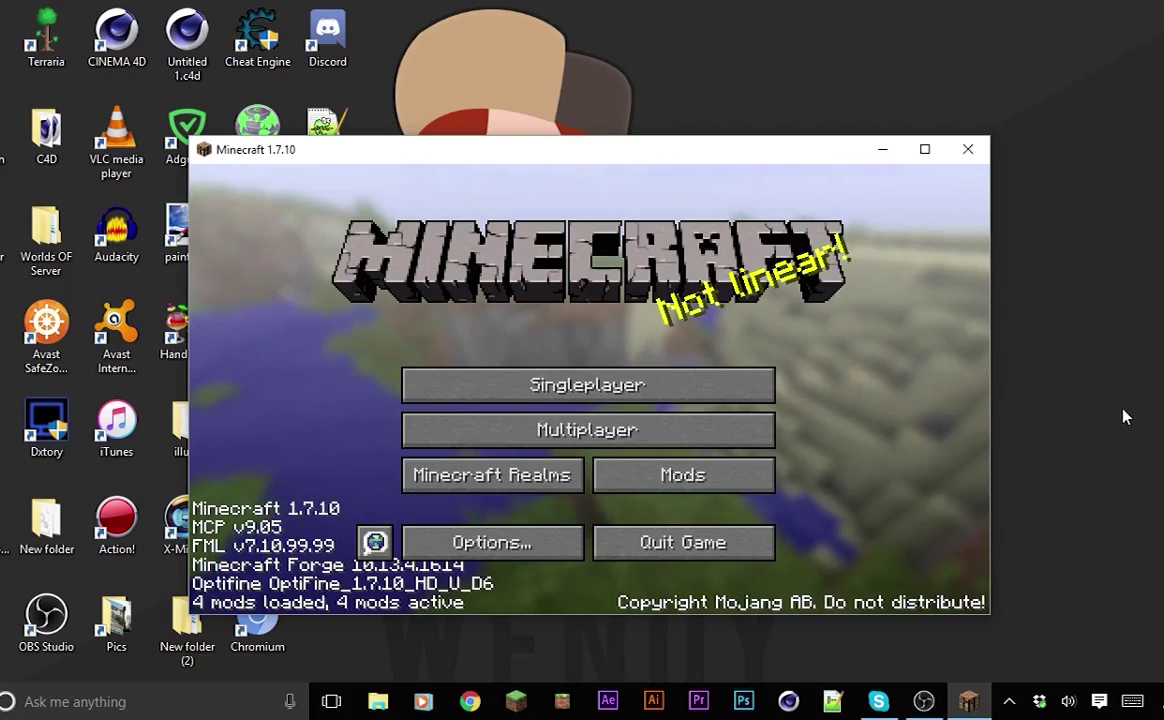
Step: Check the Mod List for OptiFine, Minecraft Forge and Pixelmon 3.5.1, then leave it
{"action": "left_click", "coordinate": [485, 542]}
{"action": "left_click", "coordinate": [535, 570]}
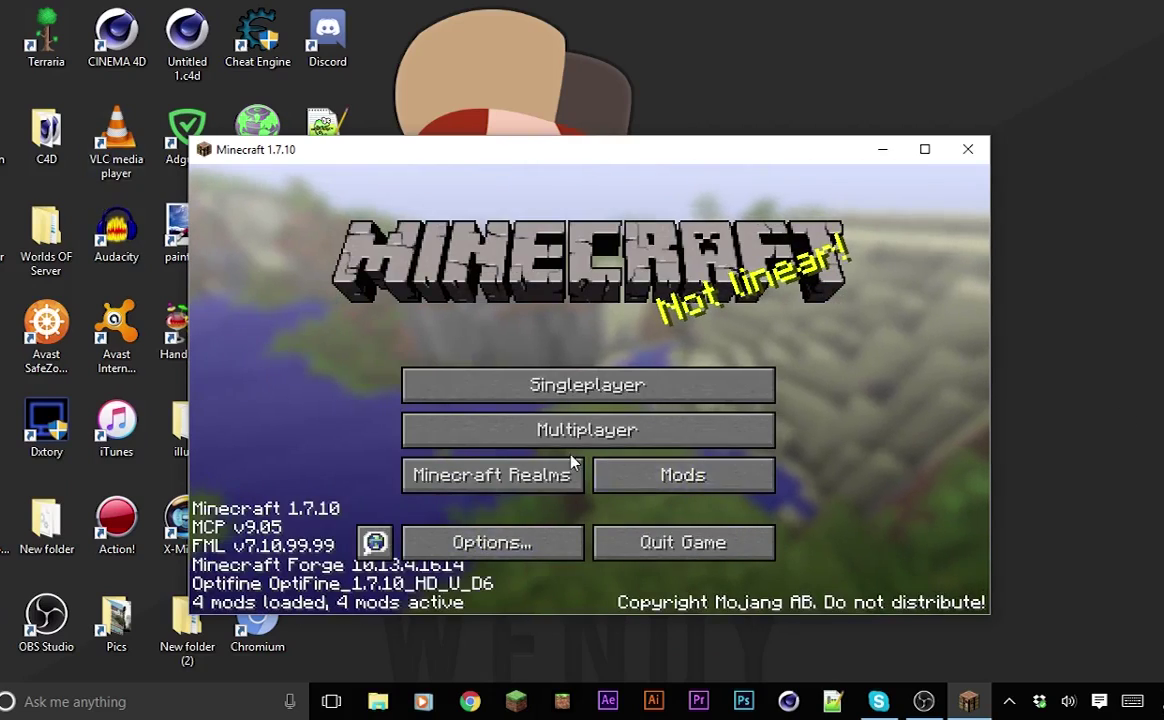
{"action": "left_click", "coordinate": [683, 478]}
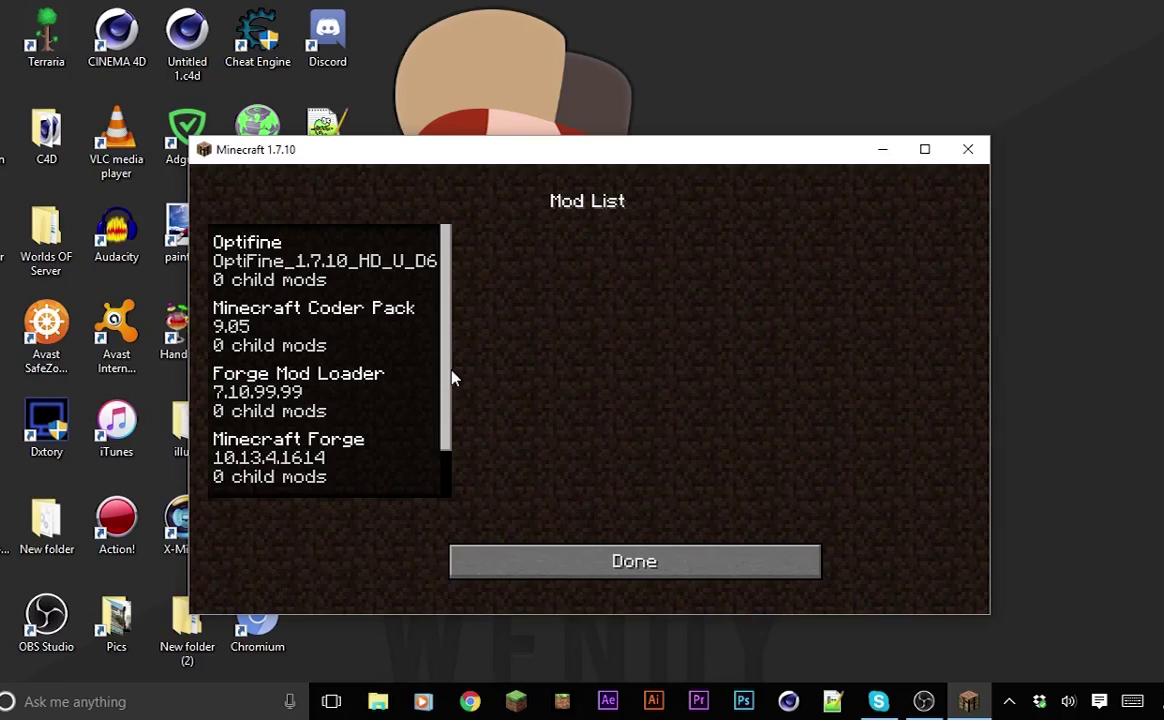
{"action": "scroll", "coordinate": [449, 377], "scroll_direction": "down", "scroll_amount": 2}
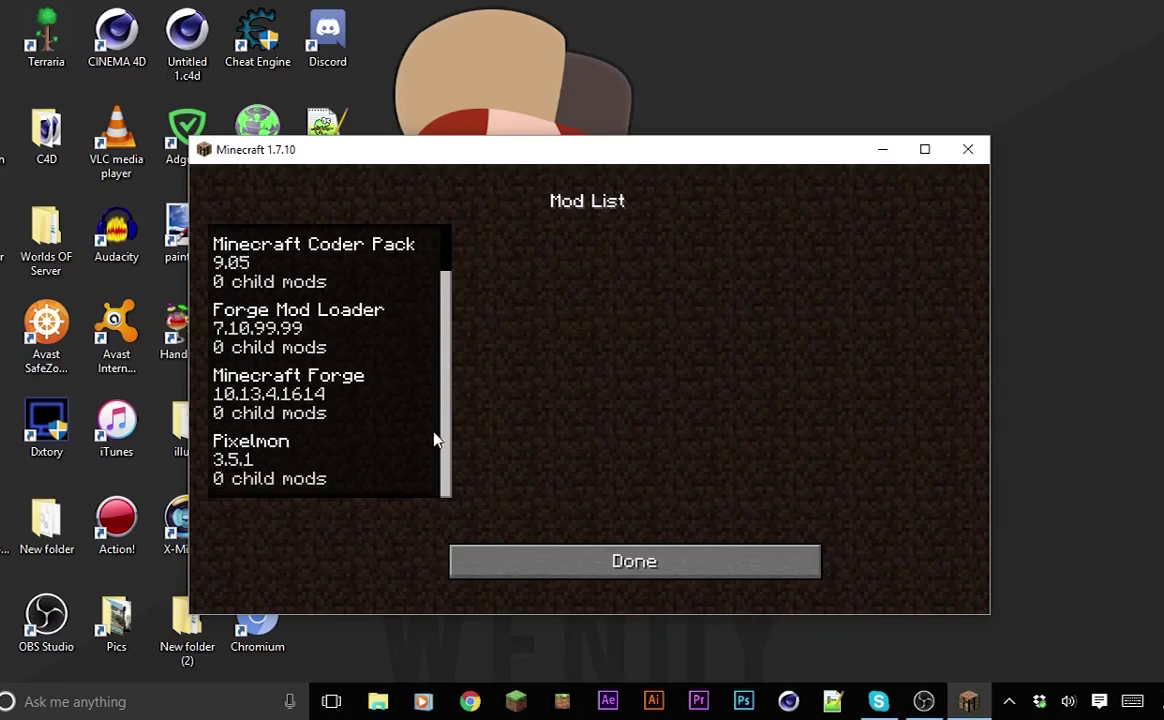
{"action": "scroll", "coordinate": [434, 440], "scroll_direction": "up", "scroll_amount": 2}
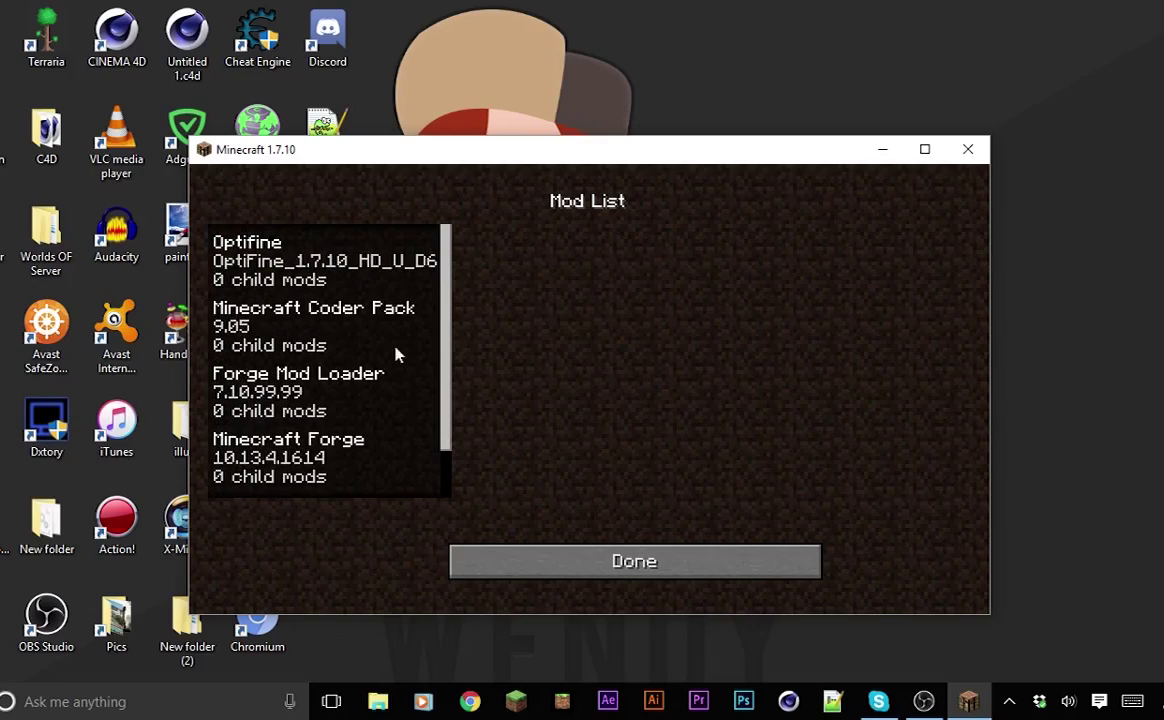
{"action": "left_click", "coordinate": [504, 553]}
Step: From Singleplayer, create a Survival world named New World with default settings and let it load
{"action": "left_click", "coordinate": [577, 385]}
{"action": "left_click", "coordinate": [696, 535]}
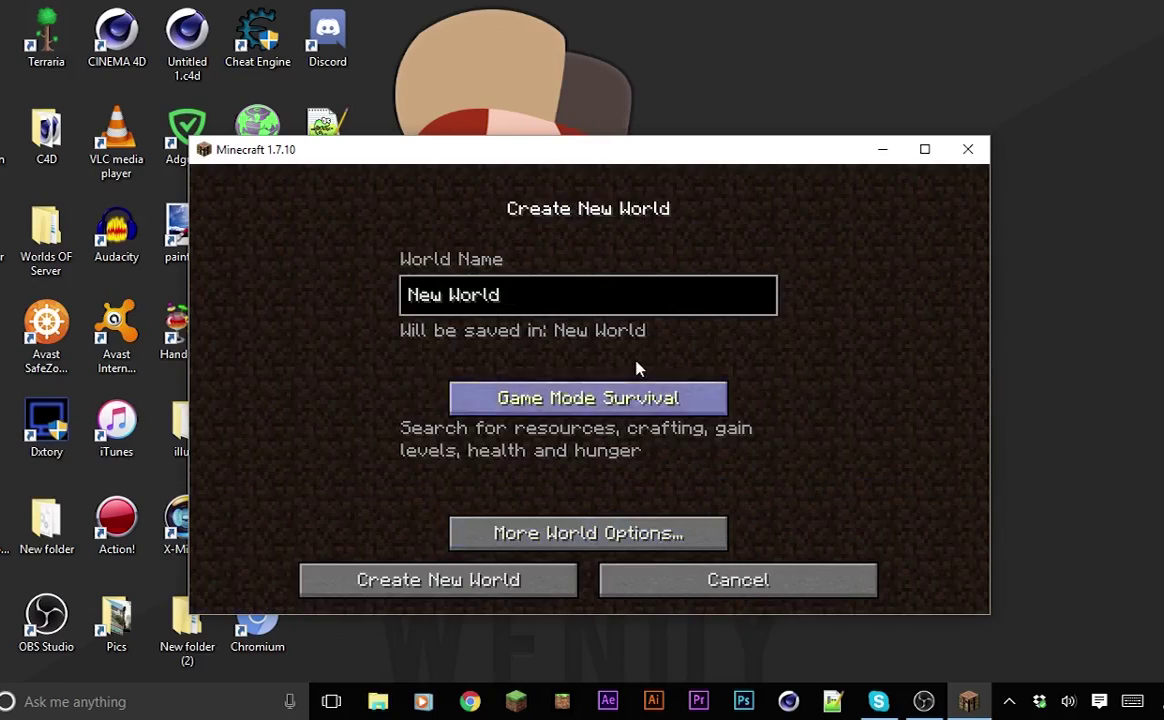
{"action": "left_click", "coordinate": [478, 590]}
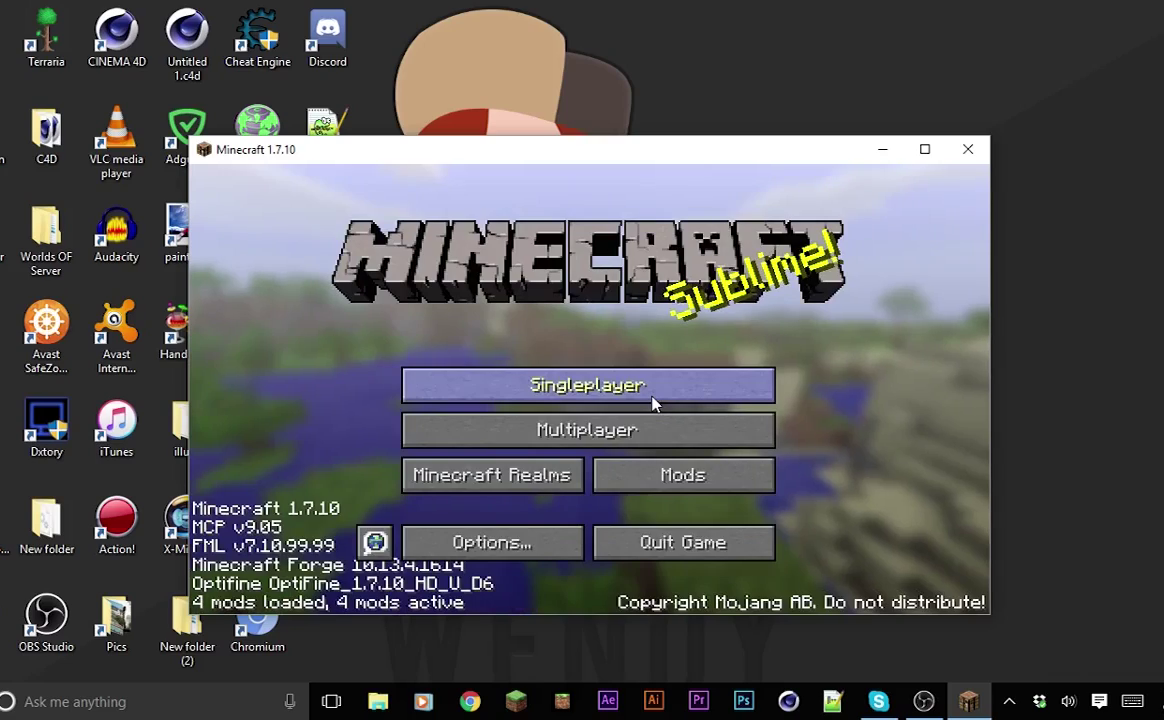
{"action": "left_click", "coordinate": [652, 402]}
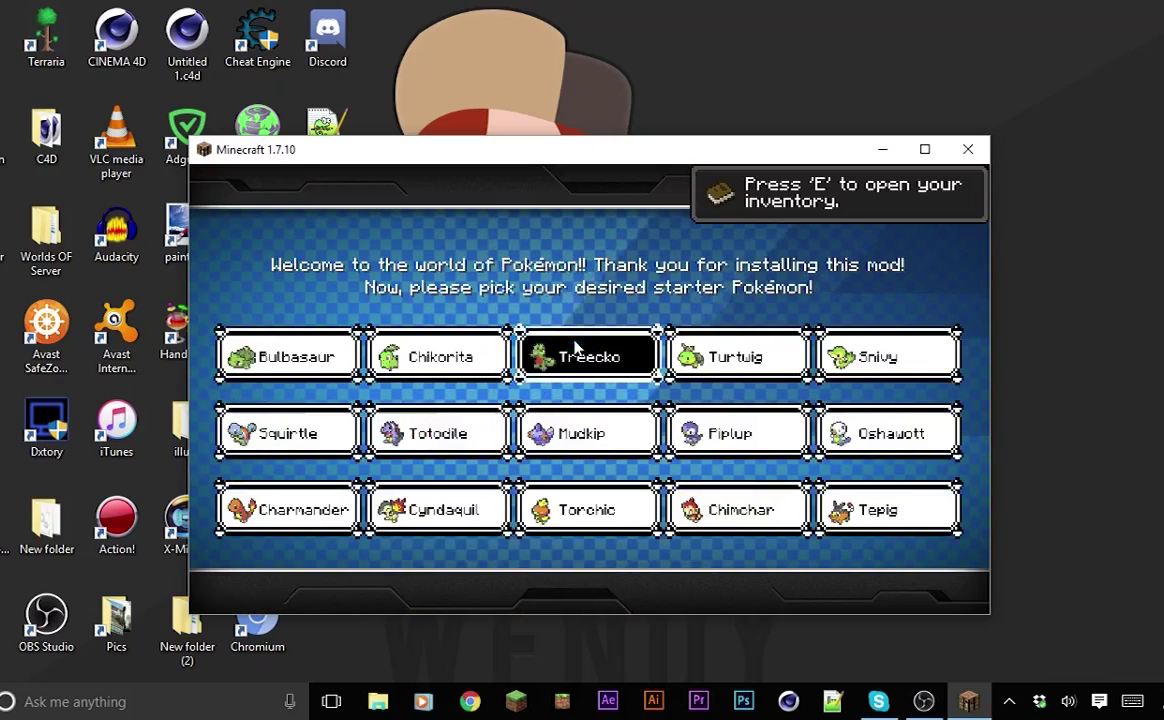
Step: Pick Turtwig as the starter Pokémon and walk toward the red flower
{"action": "left_click", "coordinate": [577, 357]}
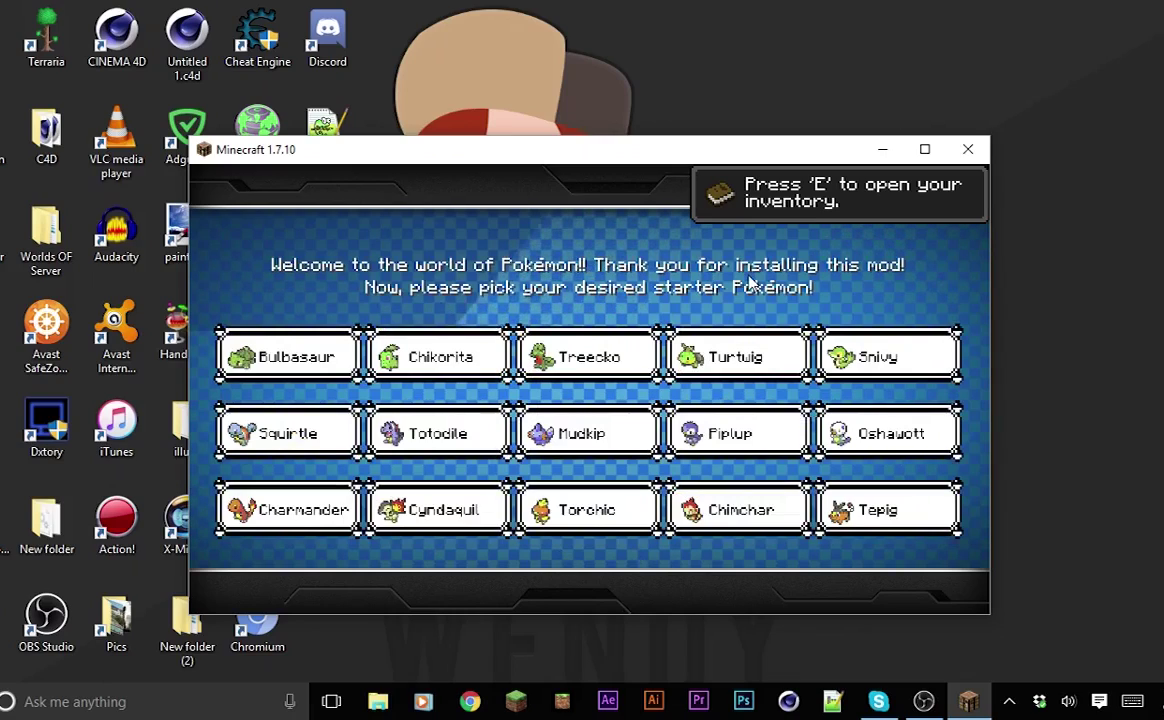
{"action": "left_click", "coordinate": [777, 362]}
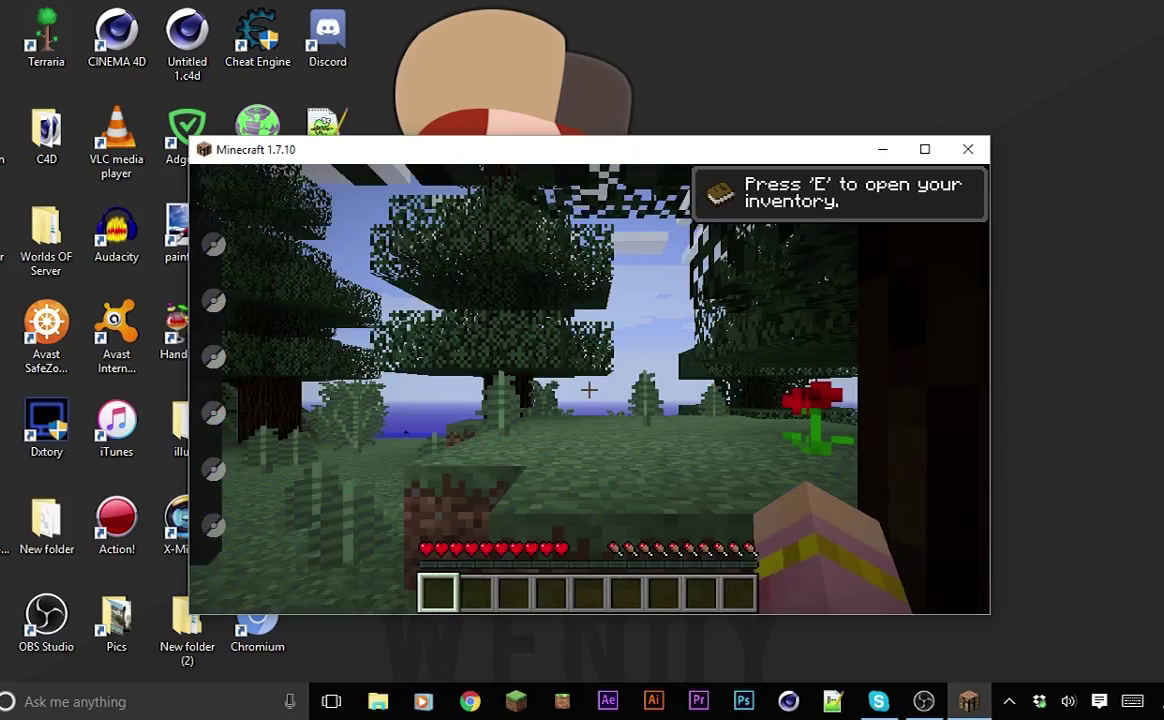
{"action": "key", "text": "w"}
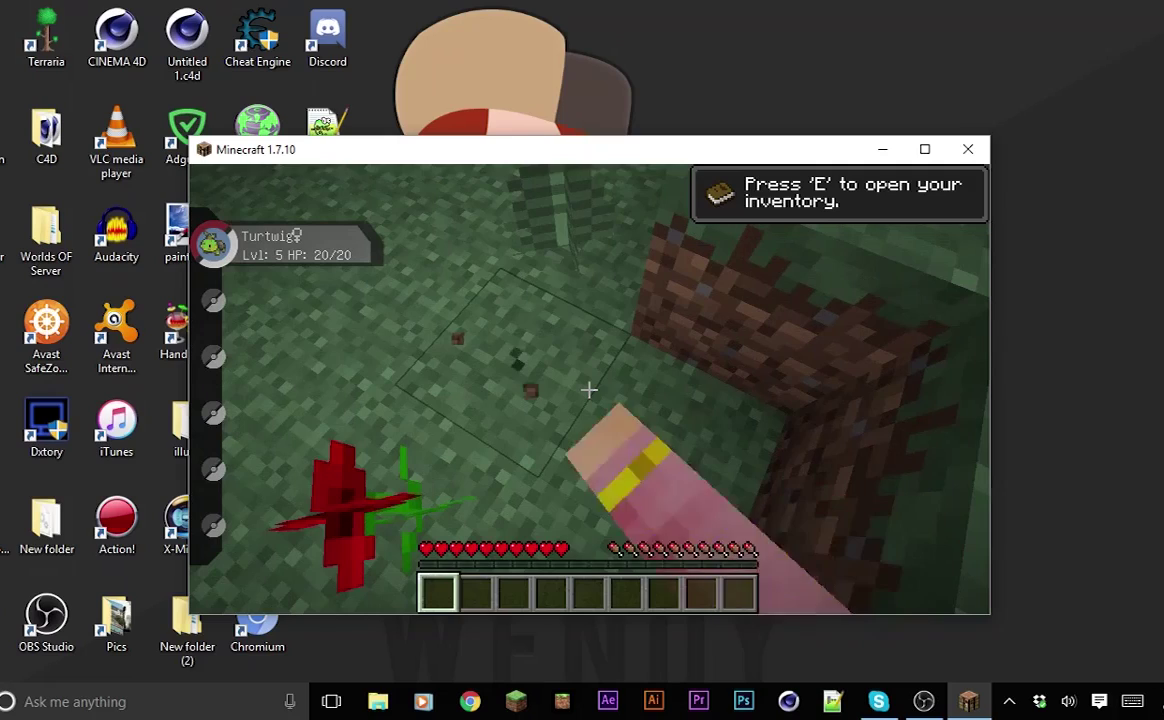
{"action": "key", "text": "w"}
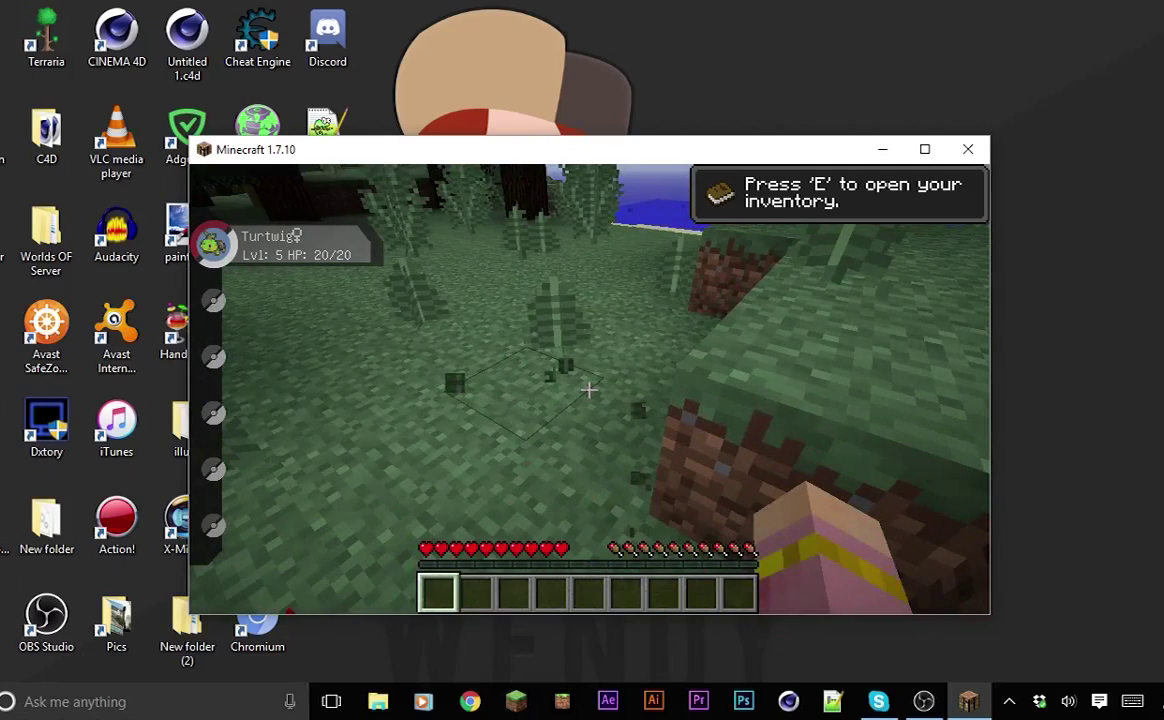
Step: Check the inventory and pause-menu options, then explore the grassy area and punch a block
{"action": "key", "text": "e"}
{"action": "key", "text": "e"}
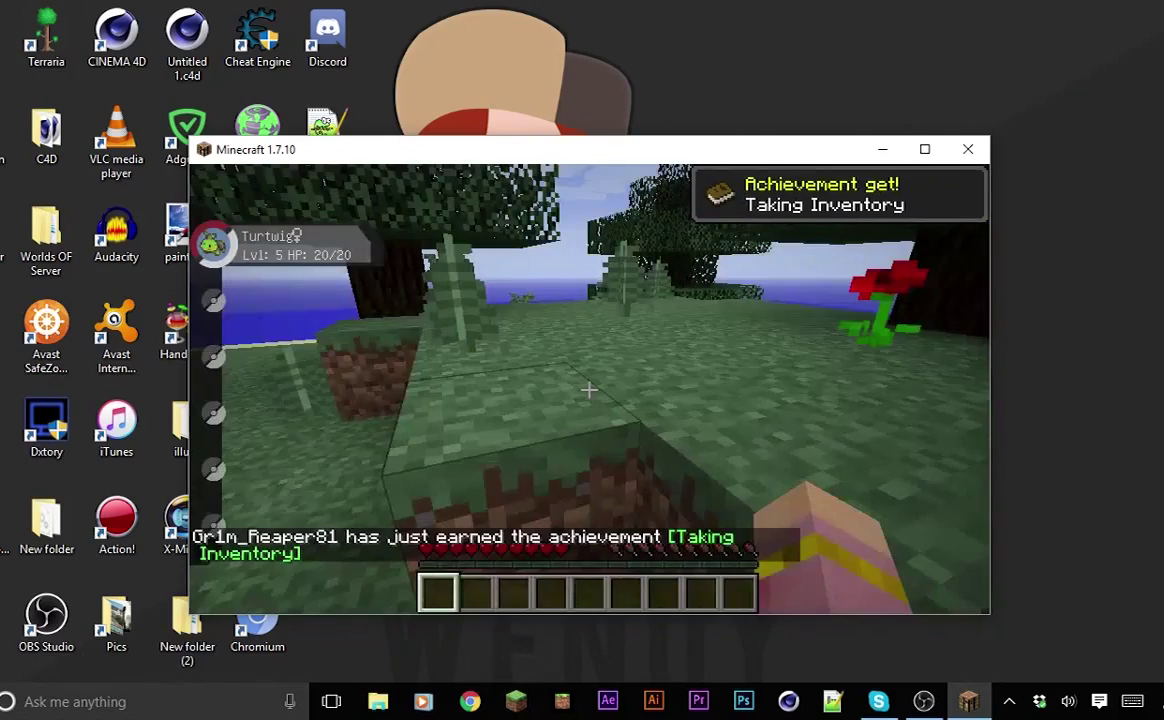
{"action": "key", "text": "Escape"}
{"action": "left_click", "coordinate": [468, 442]}
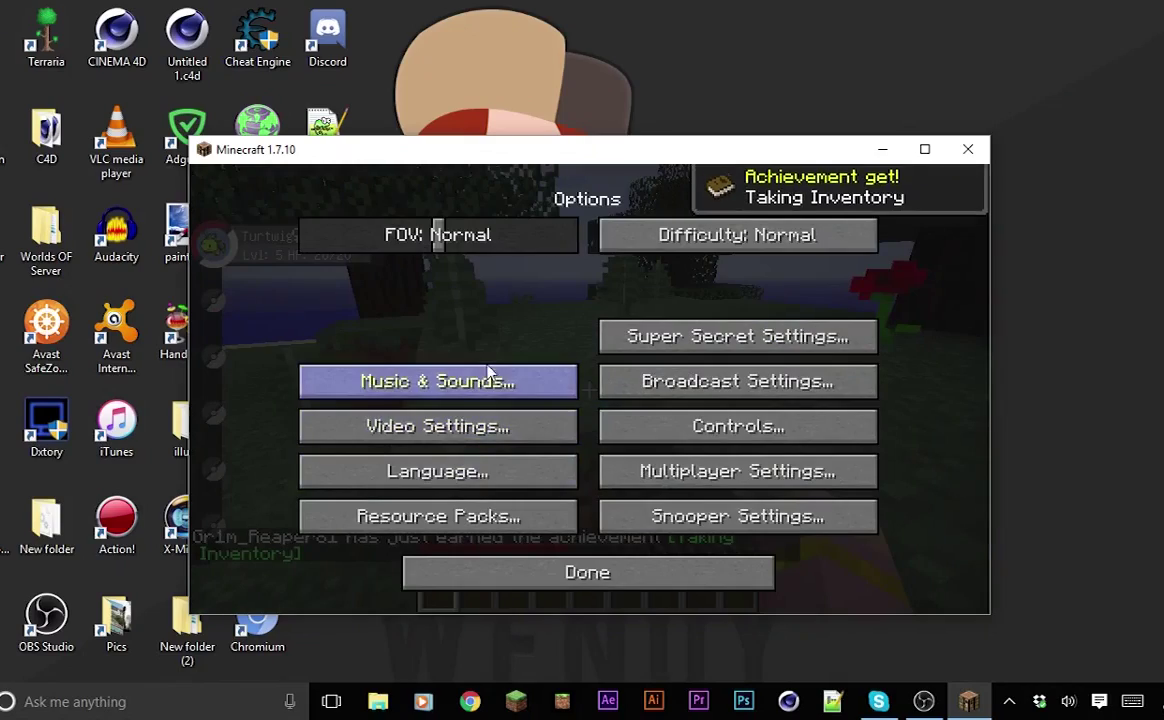
{"action": "key", "text": "Escape"}
{"action": "key", "text": "w"}
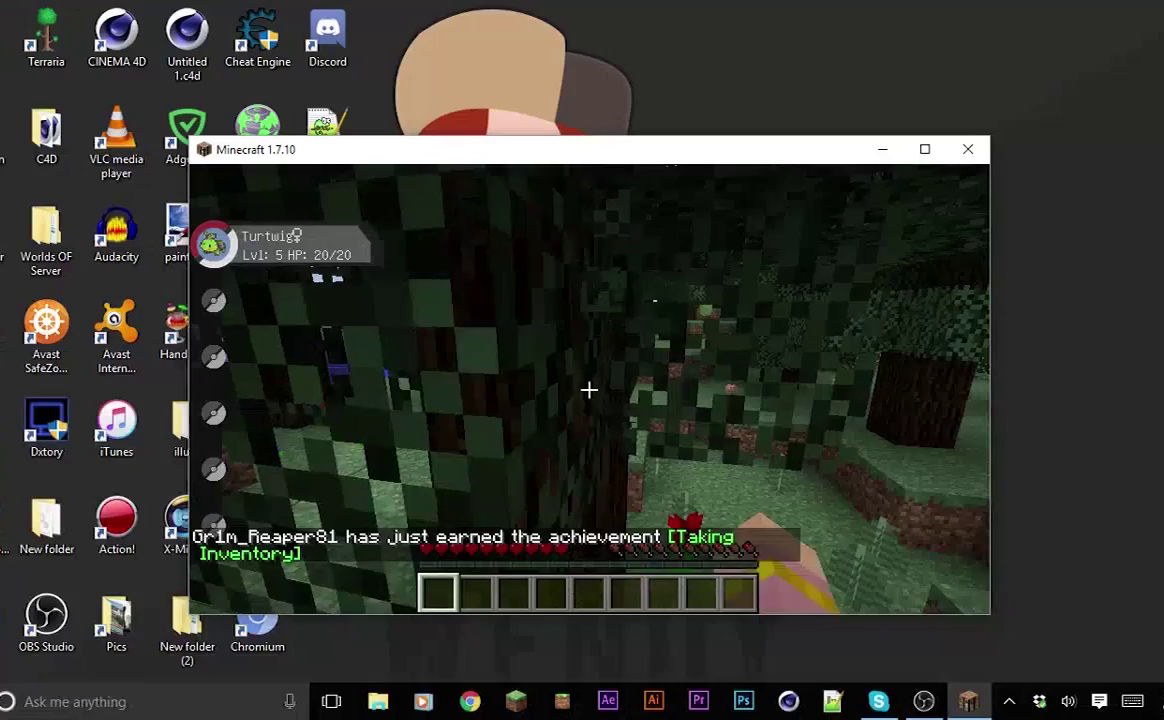
{"action": "left_click", "coordinate": [589, 390]}
{"action": "key", "text": "w"}
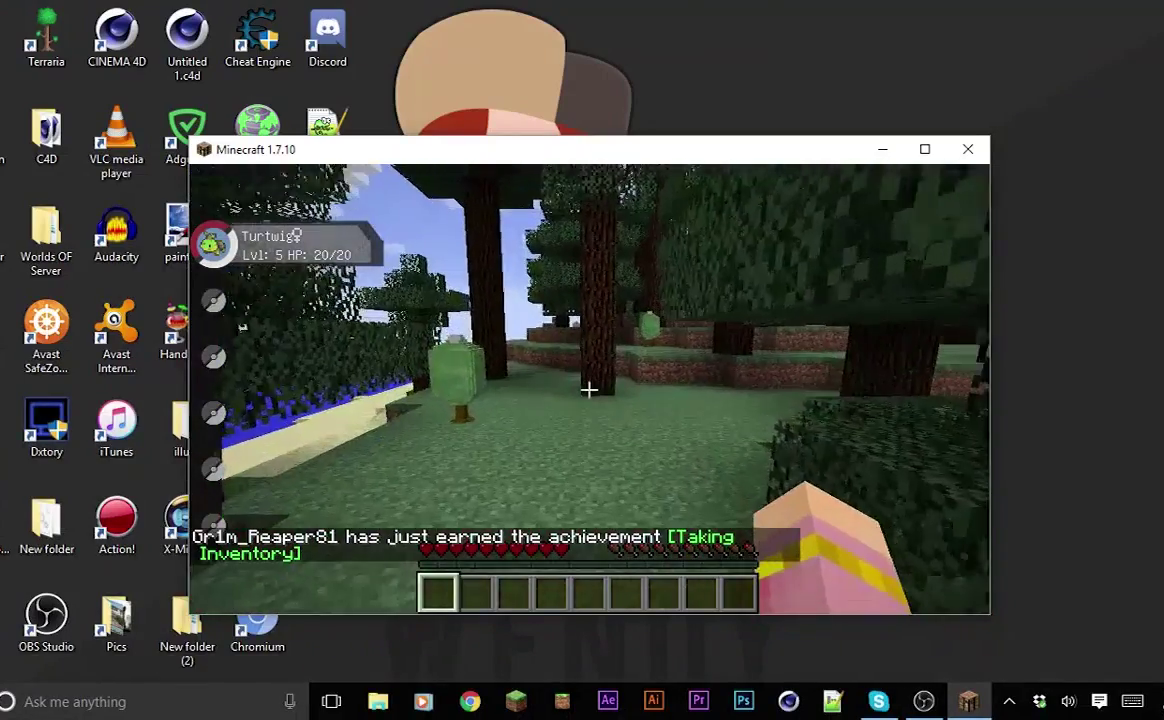
Step: Save and quit to the title screen, then close the Minecraft window
{"action": "key", "text": "Escape"}
{"action": "left_click", "coordinate": [499, 492]}
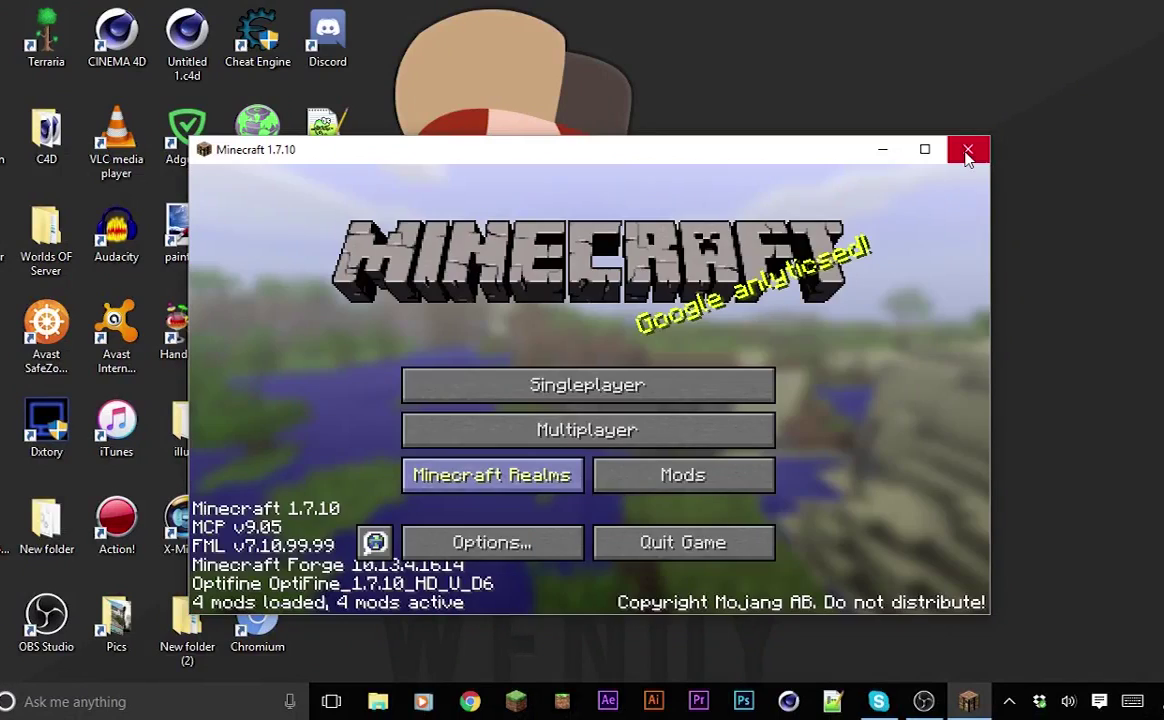
{"action": "left_click", "coordinate": [968, 151]}
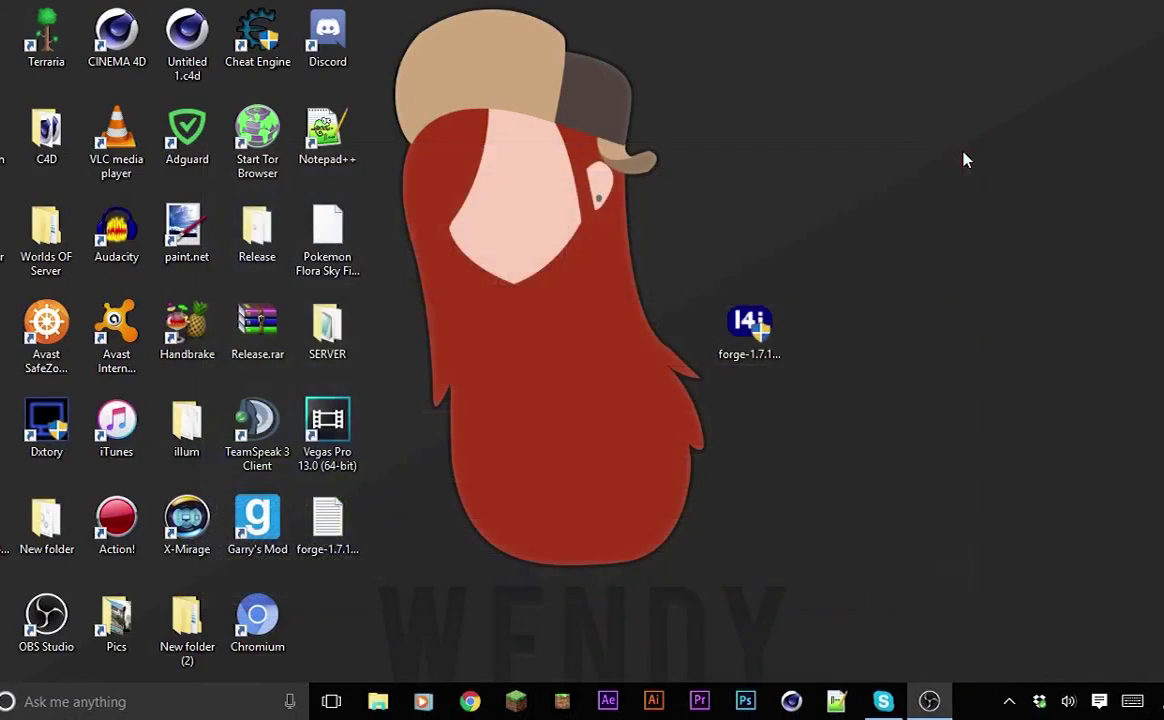